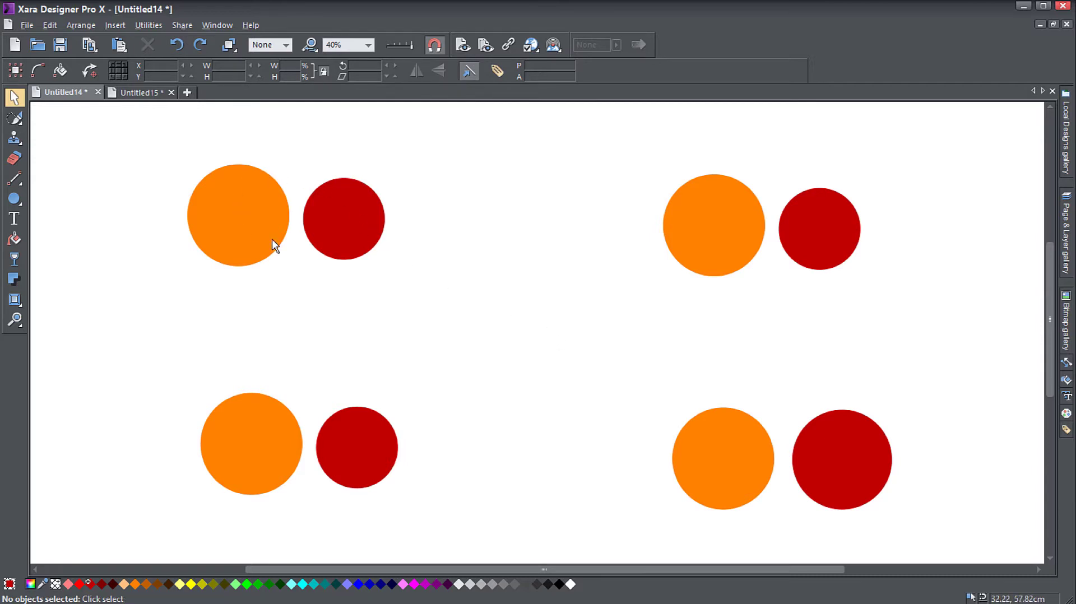
# Drag the top-left red circle over its orange circle
pyautogui.scroll(2, 266, 223)
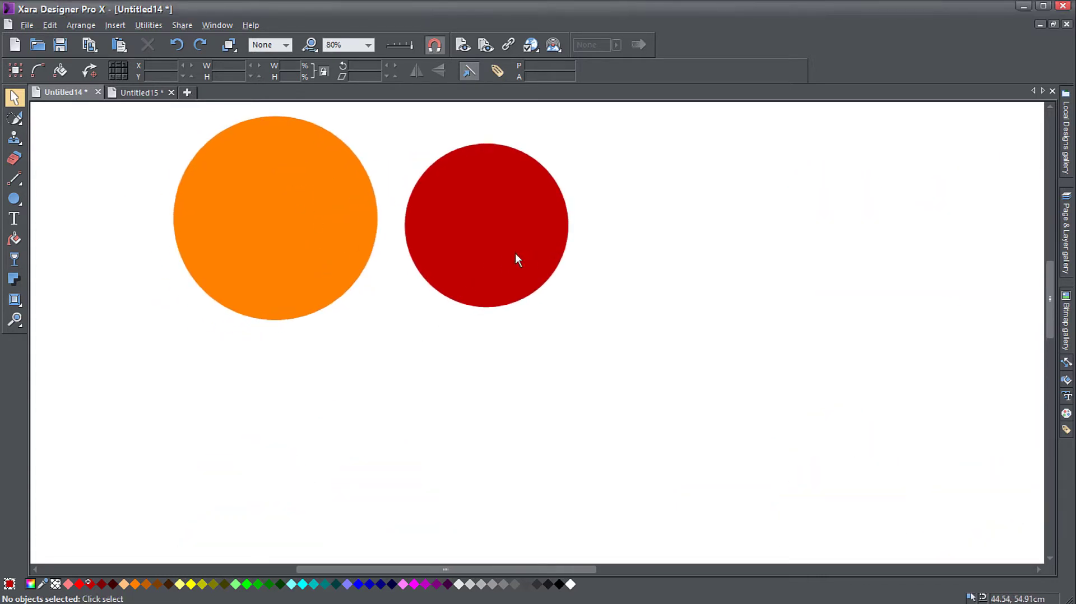
pyautogui.moveTo(528, 234)
pyautogui.mouseDown()
pyautogui.moveTo(446, 226)
pyautogui.moveTo(543, 223)
pyautogui.moveTo(438, 231)
pyautogui.mouseUp()
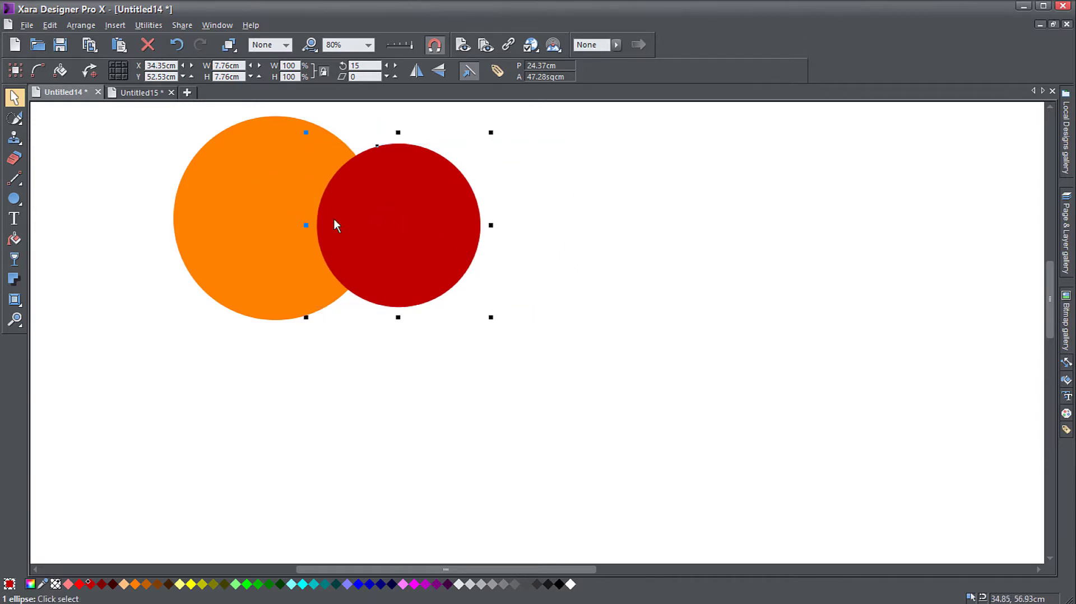
pyautogui.moveTo(337, 225)
pyautogui.mouseDown()
pyautogui.moveTo(420, 278)
pyautogui.moveTo(512, 312)
pyautogui.moveTo(469, 281)
pyautogui.moveTo(371, 256)
pyautogui.mouseUp()
# Select both circles and merge them with Combine Shapes > Add Shapes
pyautogui.click(285, 204)
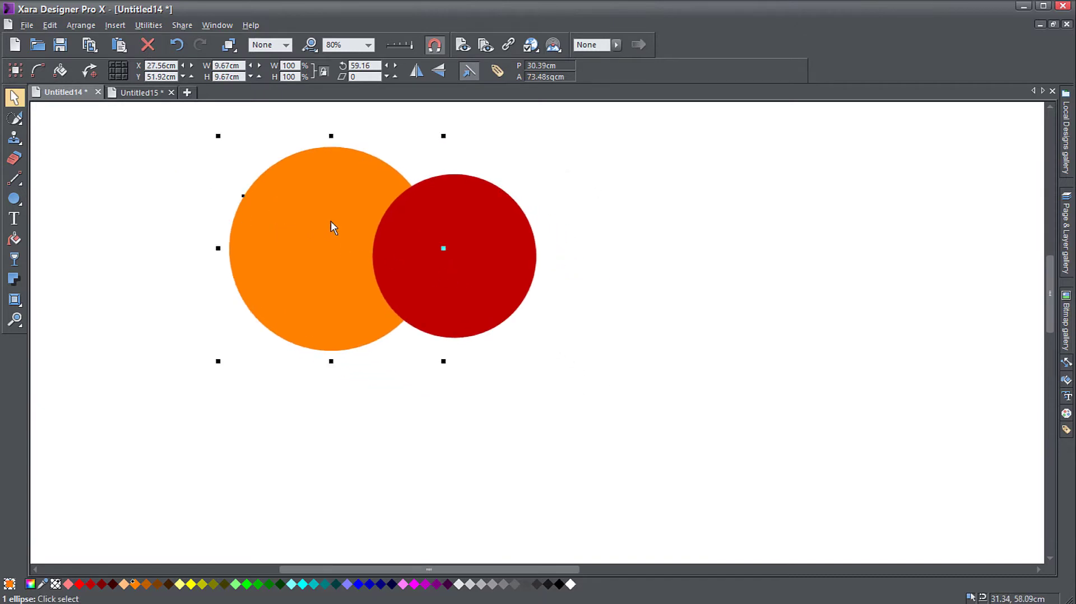
pyautogui.keyDown('shift'); pyautogui.click(439, 237); pyautogui.keyUp('shift')
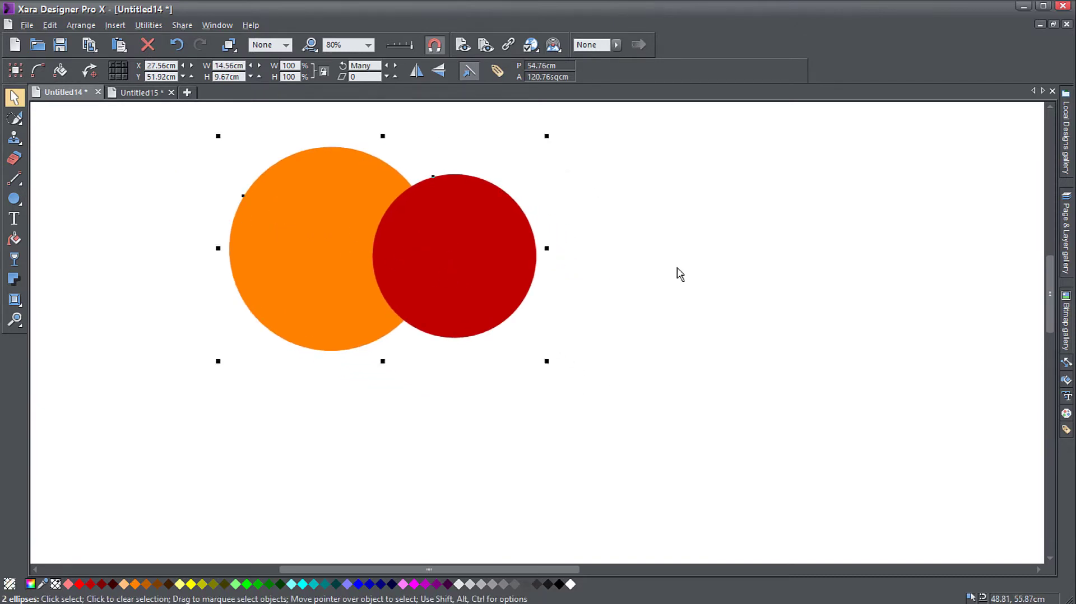
pyautogui.click(678, 272)
pyautogui.moveTo(163, 119); pyautogui.dragTo(618, 382)
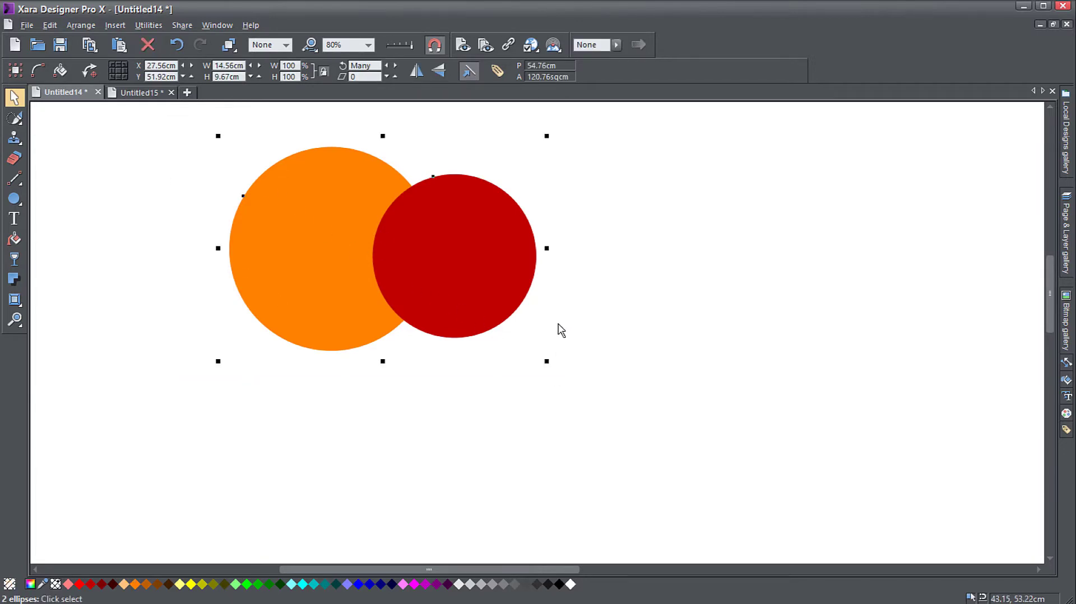
pyautogui.rightClick(441, 223)
pyautogui.moveTo(483, 452)
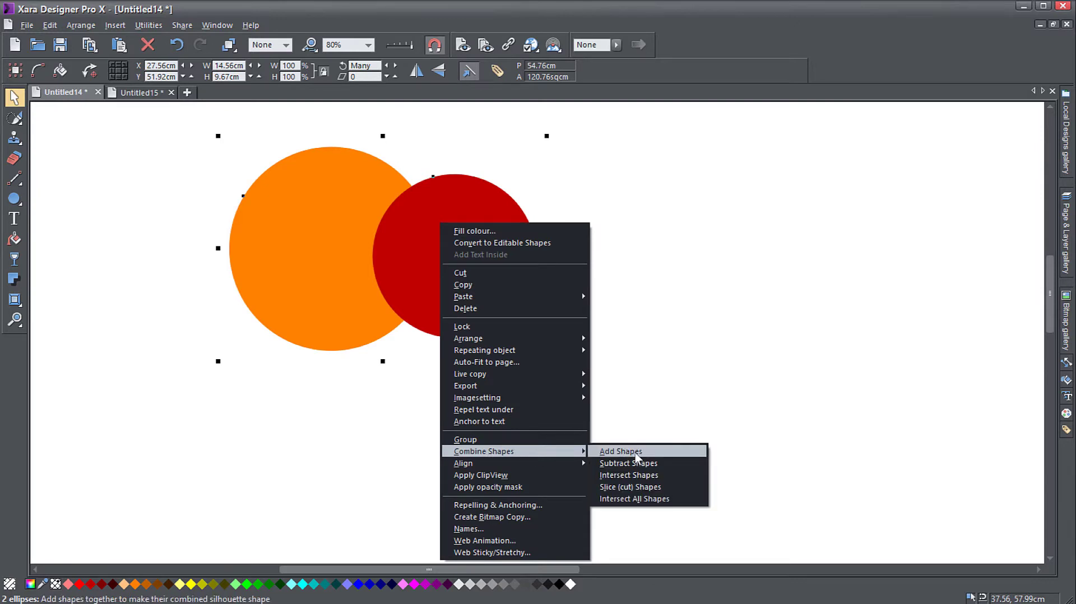
pyautogui.click(651, 456)
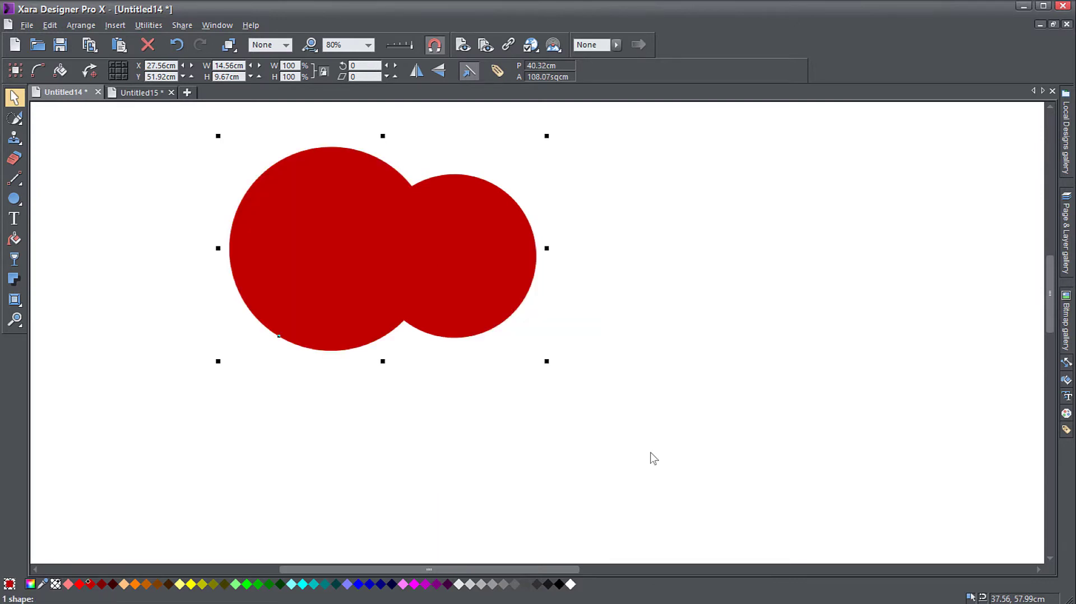
# Nudge the merged shape right and remove its fill
pyautogui.moveTo(497, 291); pyautogui.dragTo(545, 283)
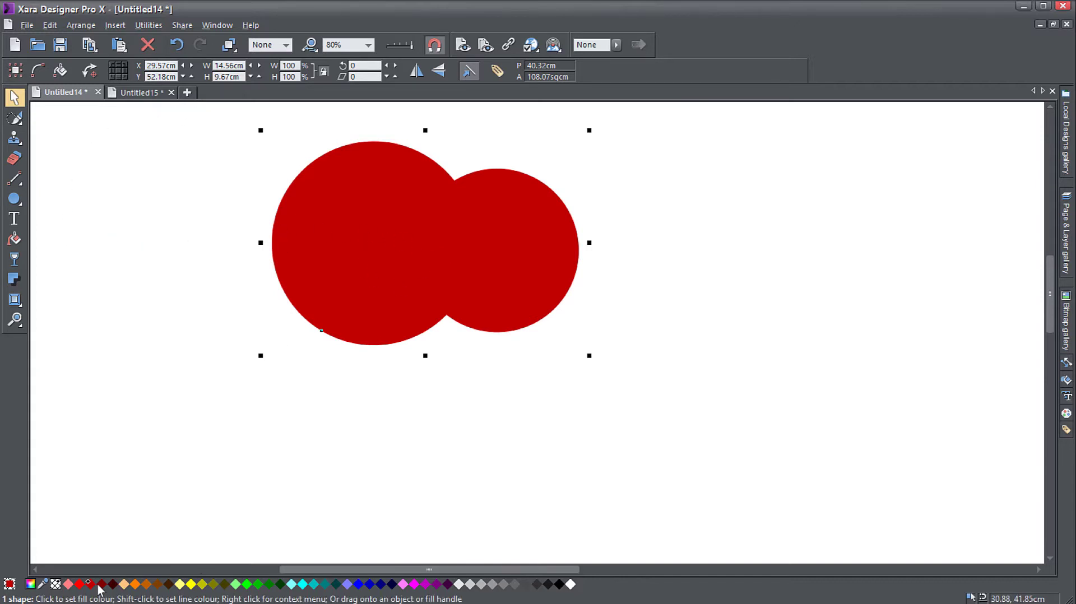
pyautogui.click(56, 585)
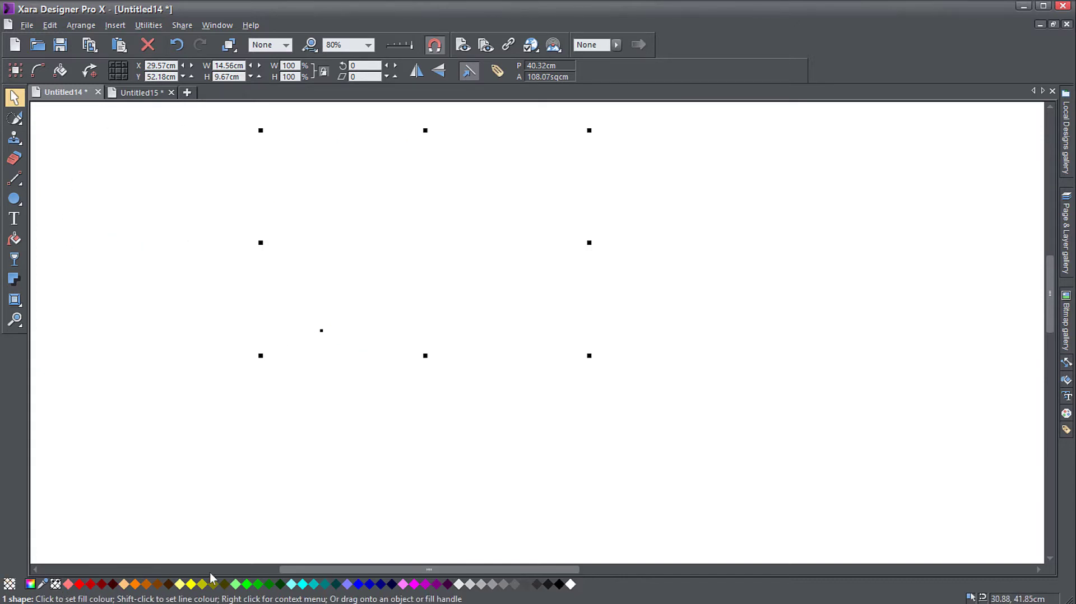
pyautogui.rightClick(540, 585)
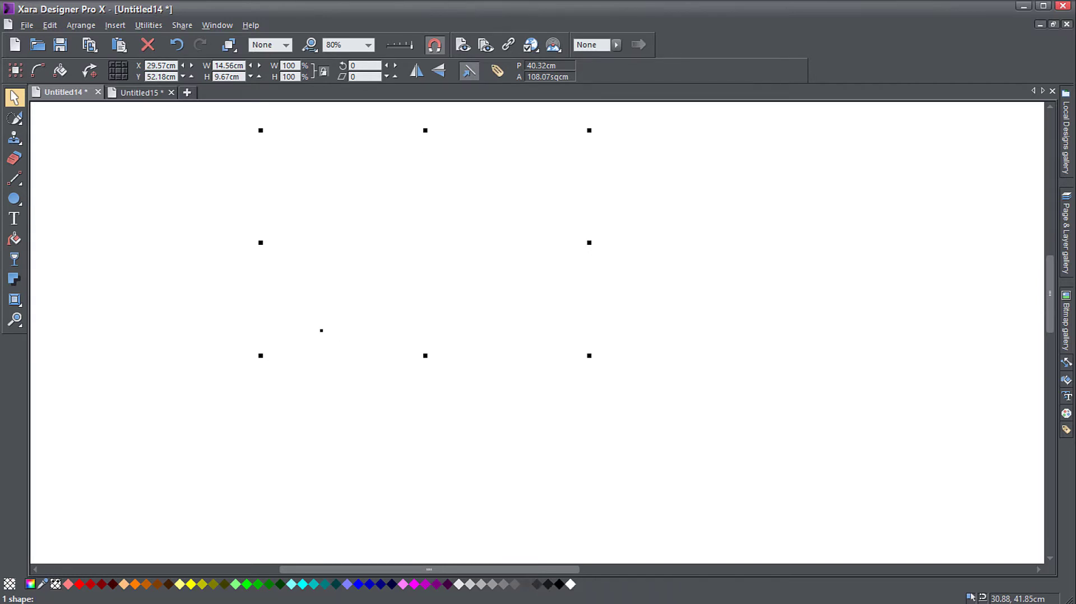
pyautogui.rightClick(571, 586)
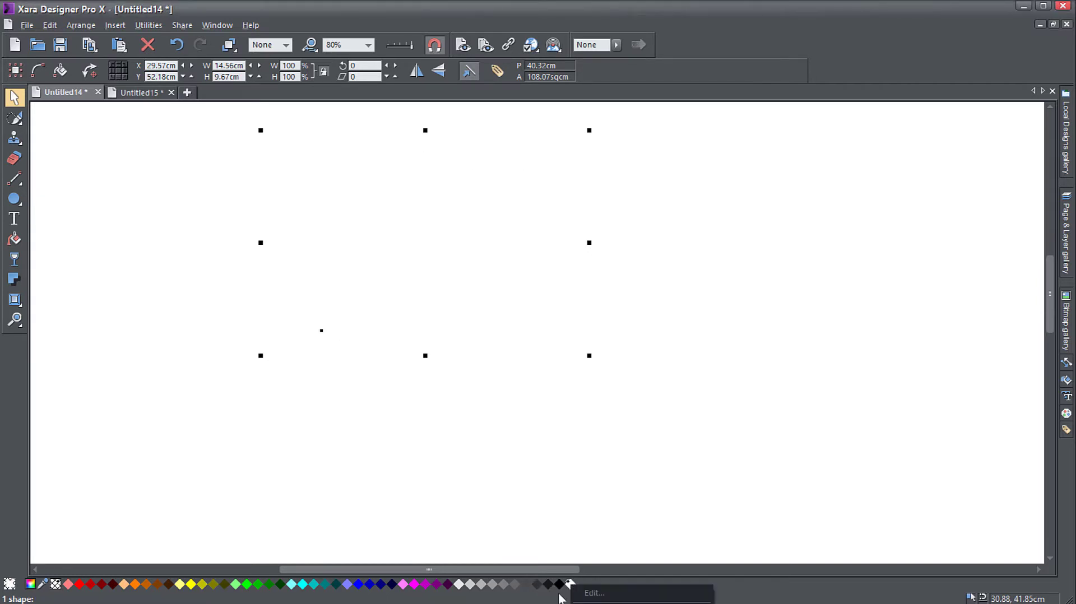
pyautogui.rightClick(552, 585)
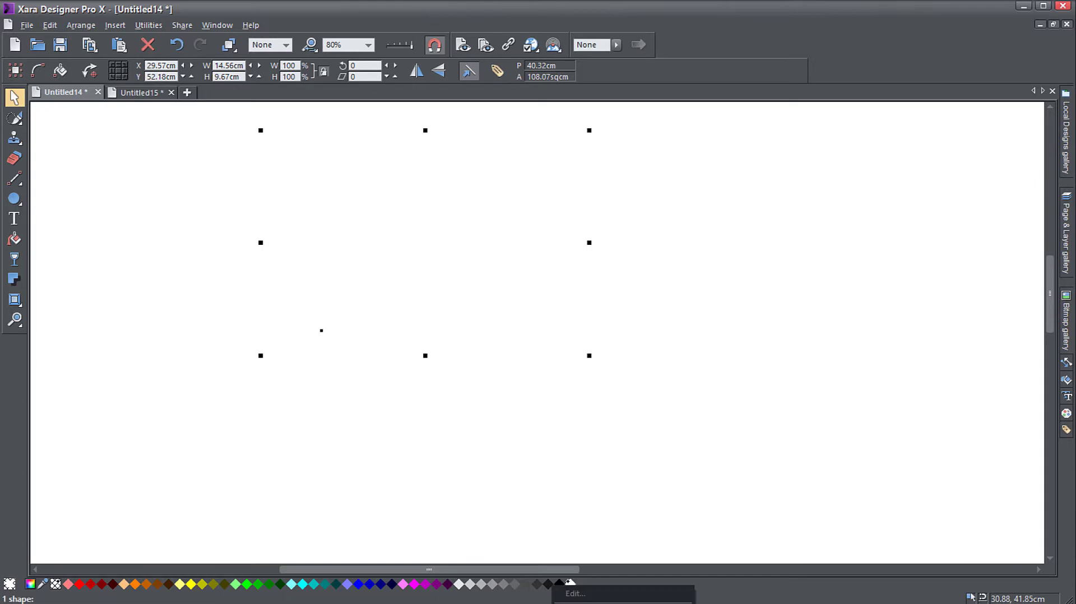
# Give the shape a 16pt outline and move it down-right
pyautogui.click(286, 45)
pyautogui.click(276, 131)
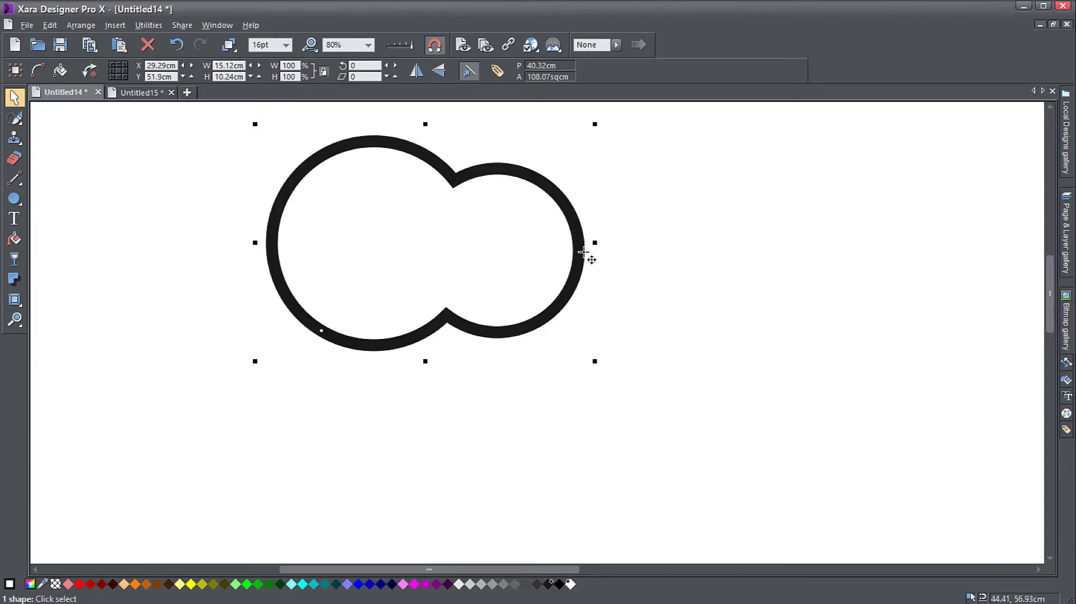
pyautogui.moveTo(592, 259)
pyautogui.mouseDown()
pyautogui.moveTo(676, 296)
pyautogui.moveTo(613, 289)
pyautogui.mouseUp()
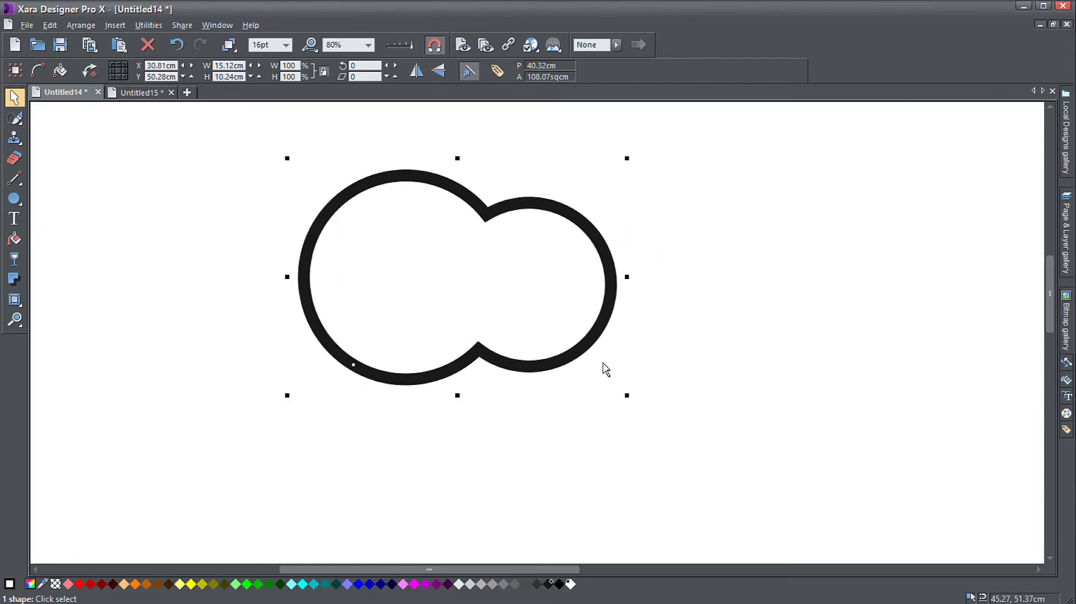
# Bring the top-right pair into view and drag its red circle over the orange one
pyautogui.keyDown('ctrl'); pyautogui.scroll(-2, 605, 369); pyautogui.keyUp('ctrl')
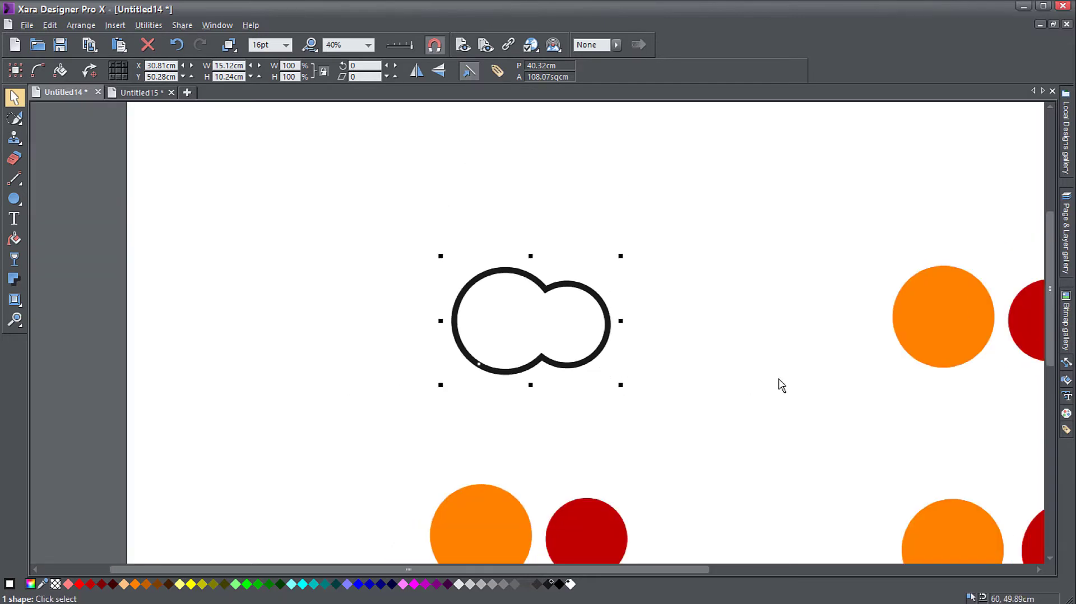
pyautogui.moveTo(781, 385); pyautogui.dragTo(420, 340)
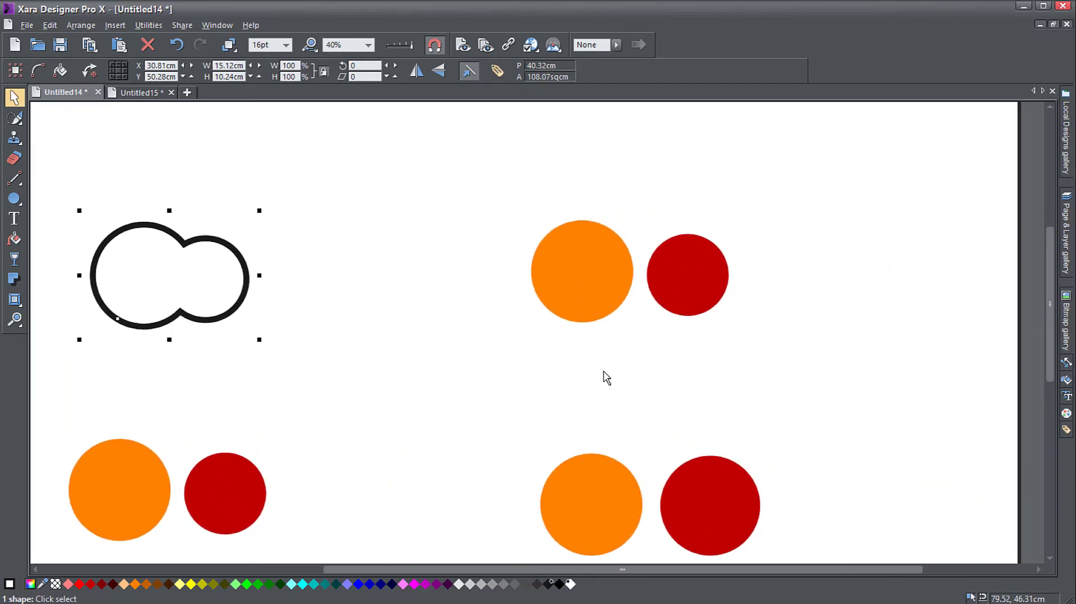
pyautogui.click(700, 292)
pyautogui.moveTo(700, 291); pyautogui.dragTo(487, 270)
pyautogui.keyDown('ctrl'); pyautogui.scroll(3, 613, 290); pyautogui.keyUp('ctrl')
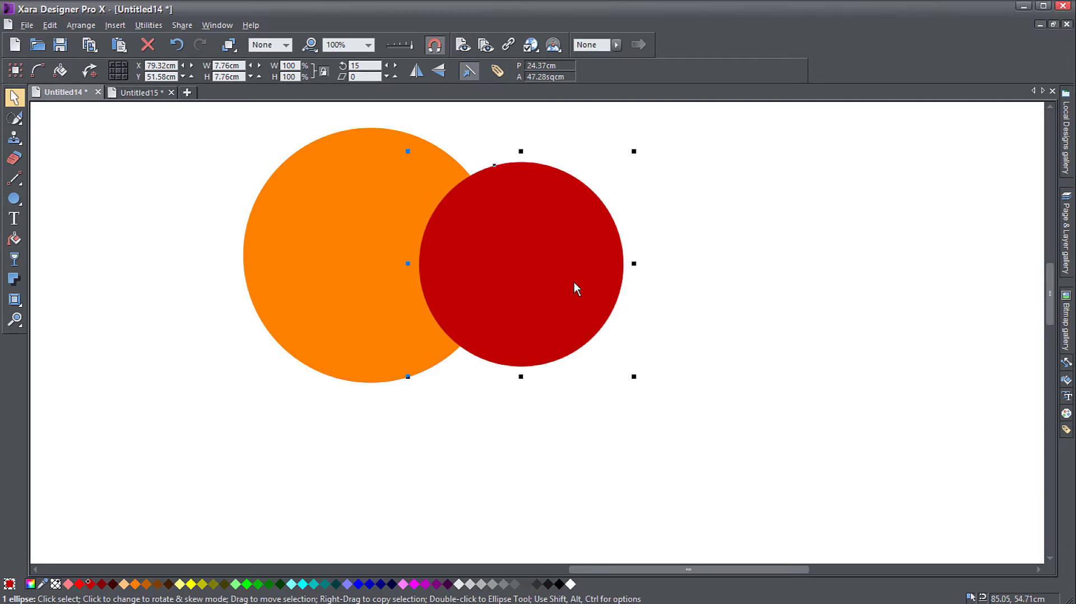
pyautogui.moveTo(571, 283)
pyautogui.mouseDown()
pyautogui.moveTo(700, 300)
pyautogui.moveTo(555, 282)
pyautogui.moveTo(702, 284)
pyautogui.moveTo(587, 284)
pyautogui.mouseUp()
# Select both circles and apply Combine Shapes > Subtract Shapes
pyautogui.moveTo(170, 110); pyautogui.dragTo(769, 430)
pyautogui.rightClick(535, 264)
pyautogui.moveTo(579, 492)
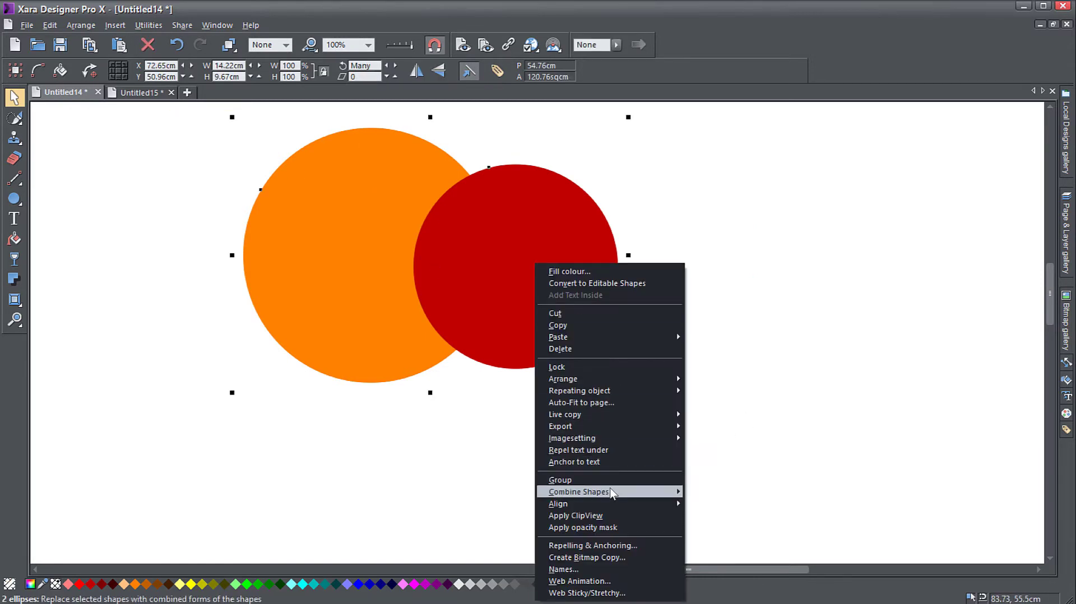
pyautogui.click(709, 504)
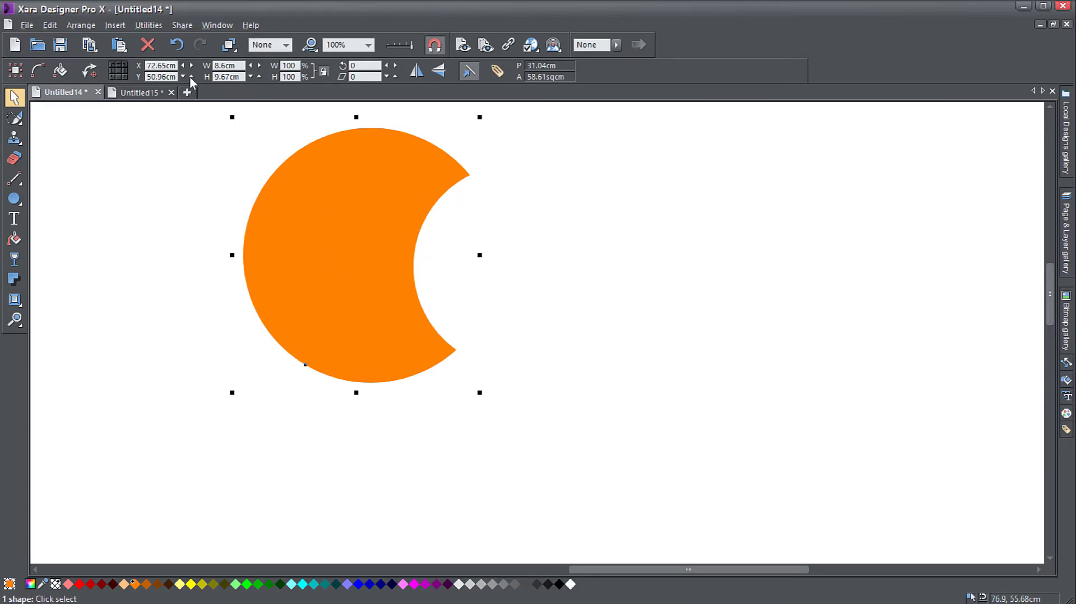
# Undo the subtraction and bring the orange circle to the front
pyautogui.click(176, 44)
pyautogui.press('Escape')
pyautogui.click(330, 223)
pyautogui.hotkey('ctrl', 'f')
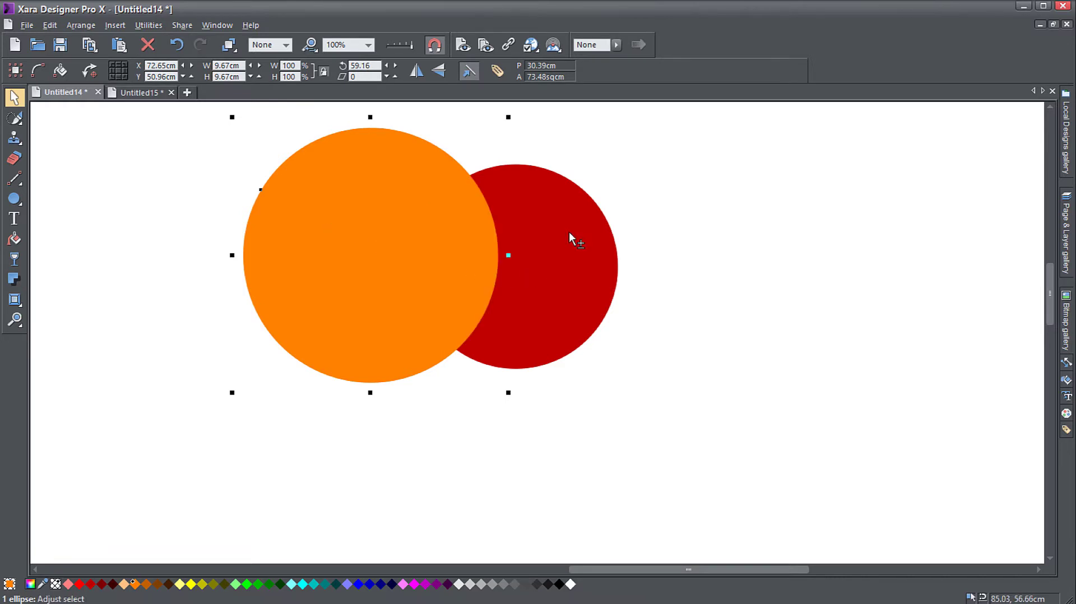
# Select both circles and subtract the orange circle from the red one
pyautogui.keyDown('shift'); pyautogui.click(553, 233); pyautogui.keyUp('shift')
pyautogui.rightClick(552, 233)
pyautogui.moveTo(595, 462)
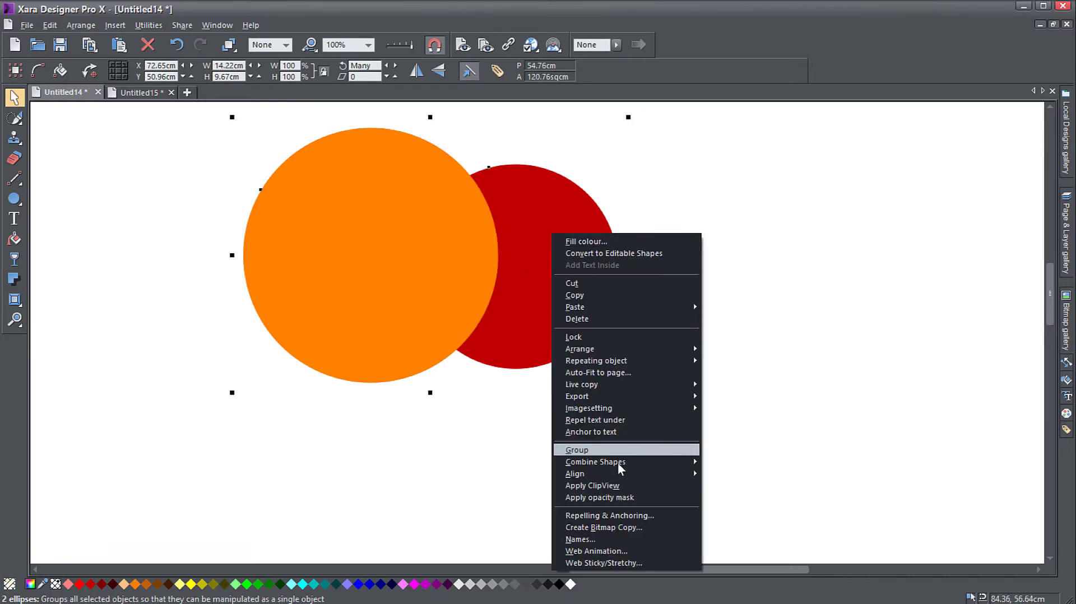
pyautogui.click(732, 474)
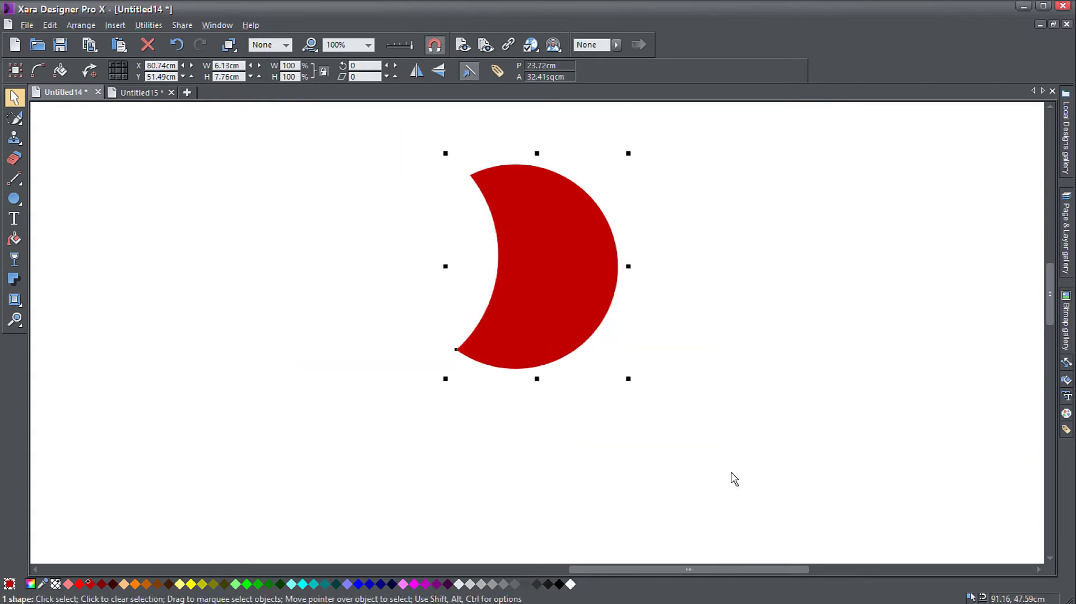
pyautogui.press('ctrl')
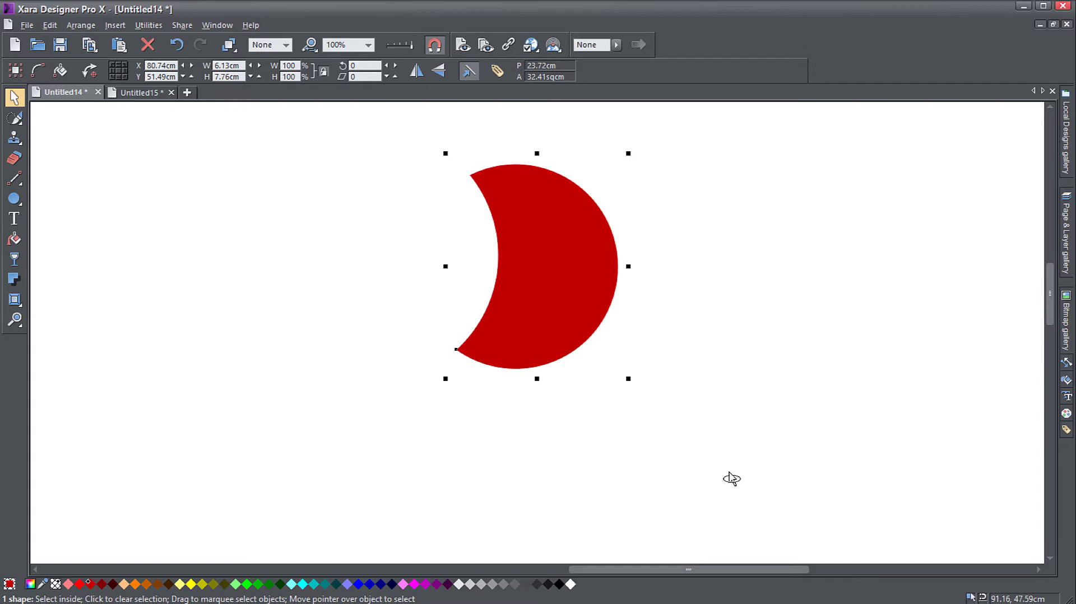
# Bring the next pair into view and move its red circle over the orange one
pyautogui.scroll(-2, 731, 478)
pyautogui.moveTo(728, 476)
pyautogui.mouseDown()
pyautogui.moveTo(728, 348)
pyautogui.moveTo(630, 338)
pyautogui.mouseUp()
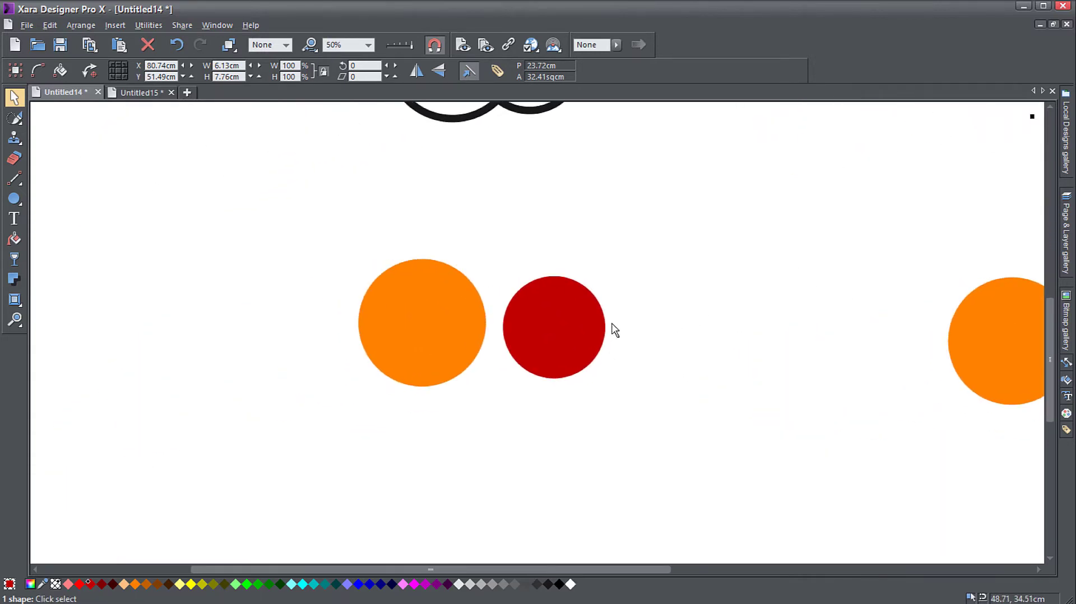
pyautogui.moveTo(556, 328); pyautogui.dragTo(561, 333)
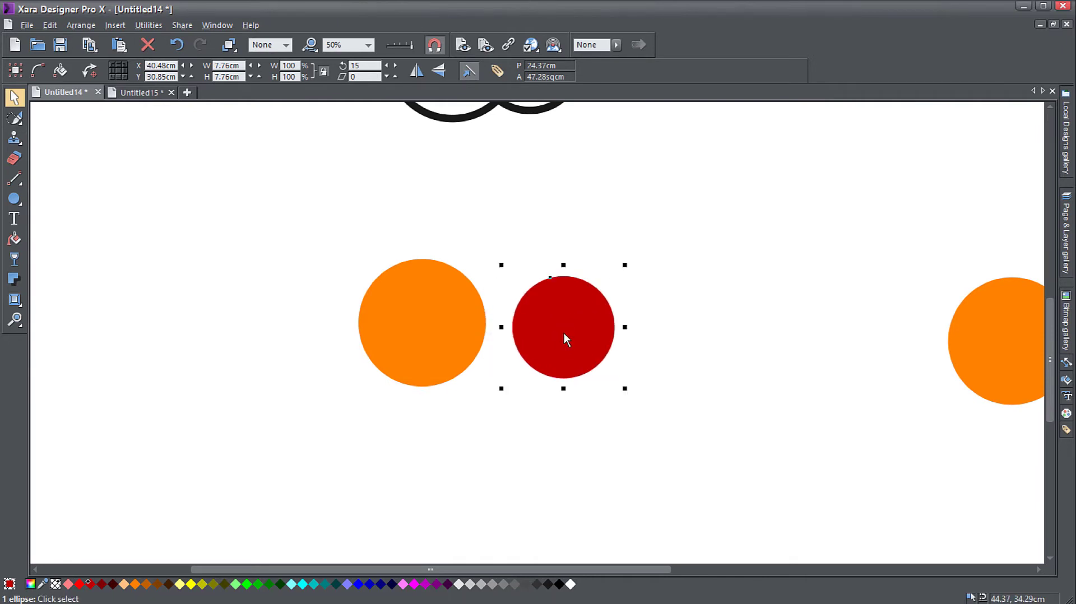
pyautogui.click(308, 256)
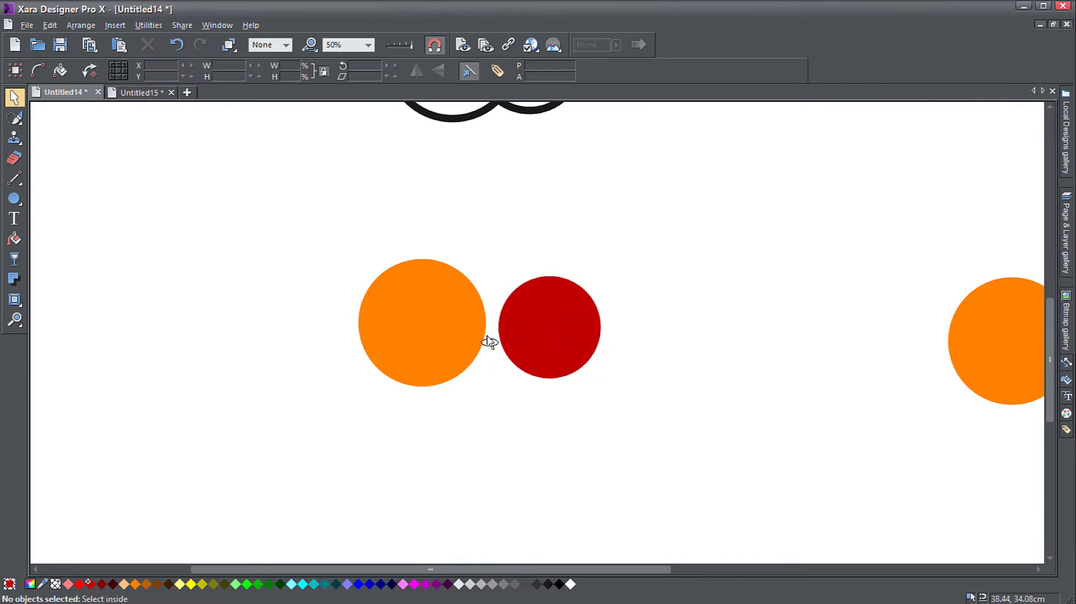
pyautogui.scroll(1, 490, 342)
pyautogui.scroll(1, 491, 341)
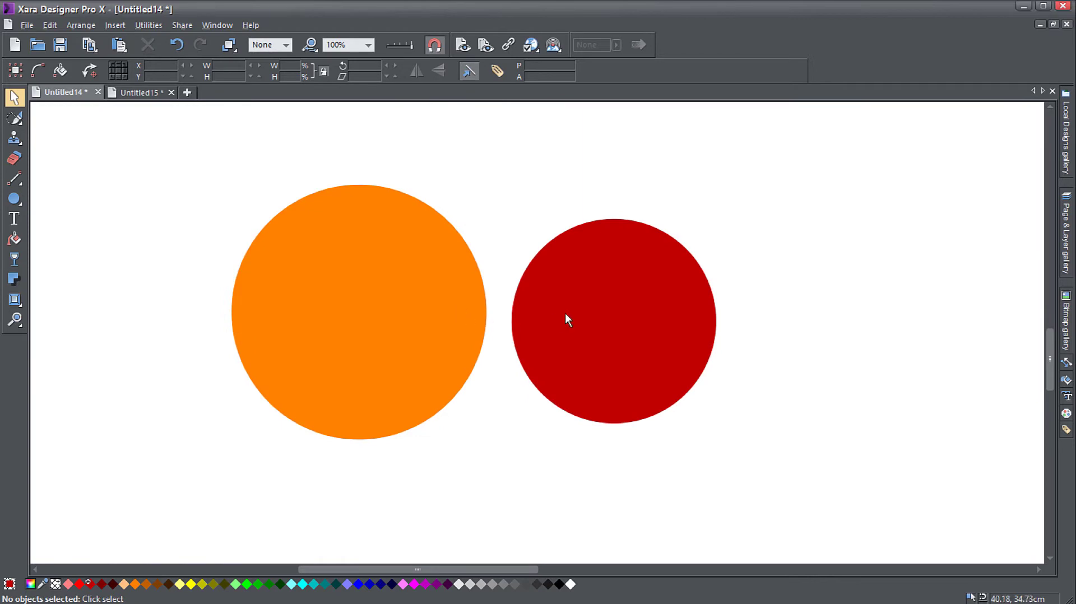
pyautogui.moveTo(667, 327)
pyautogui.mouseDown()
pyautogui.moveTo(538, 321)
pyautogui.moveTo(639, 321)
pyautogui.moveTo(560, 322)
pyautogui.moveTo(637, 321)
pyautogui.moveTo(580, 327)
pyautogui.mouseUp()
# Give both circles flat 50% transparency, then deselect them
pyautogui.moveTo(137, 141); pyautogui.dragTo(690, 470)
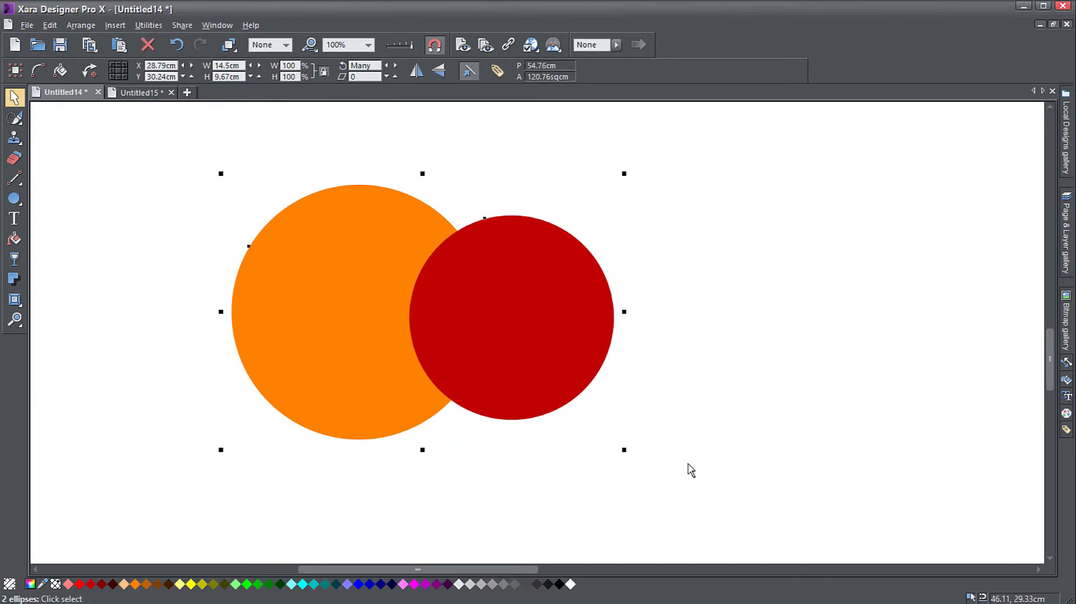
pyautogui.click(15, 259)
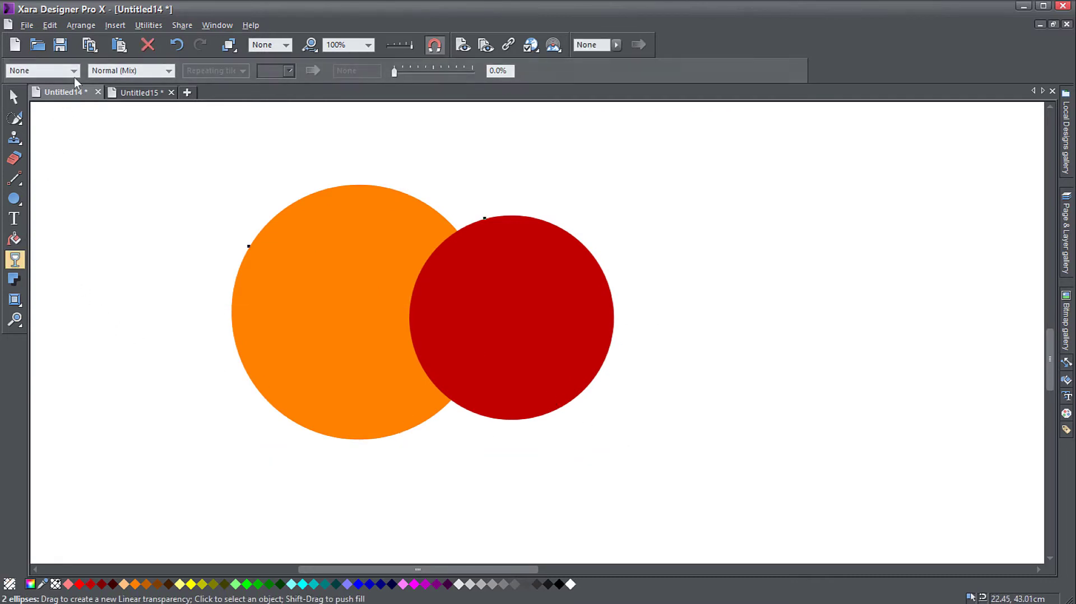
pyautogui.click(74, 70)
pyautogui.click(43, 92)
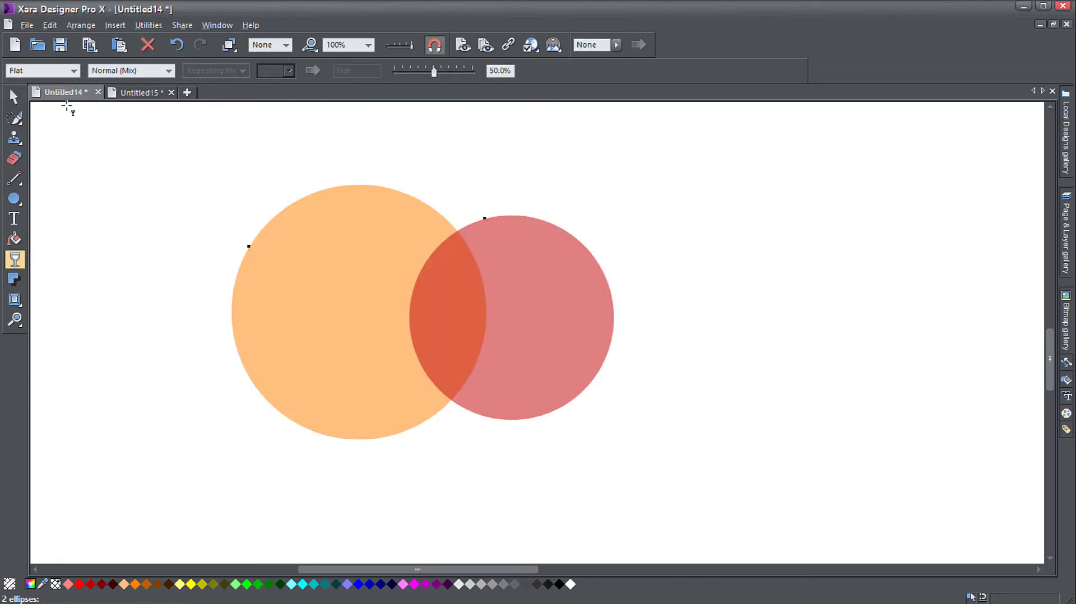
pyautogui.click(162, 261)
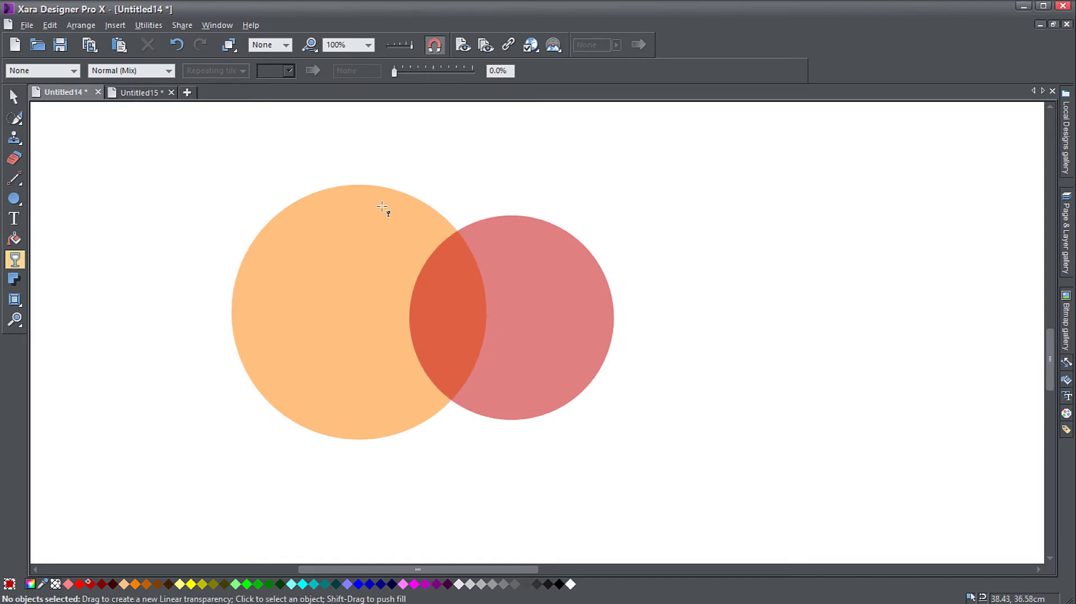
# Select both circles and apply Combine Shapes > Intersect Shapes to form a lens
pyautogui.click(14, 96)
pyautogui.moveTo(449, 357)
pyautogui.mouseDown()
pyautogui.moveTo(567, 355)
pyautogui.moveTo(510, 350)
pyautogui.mouseUp()
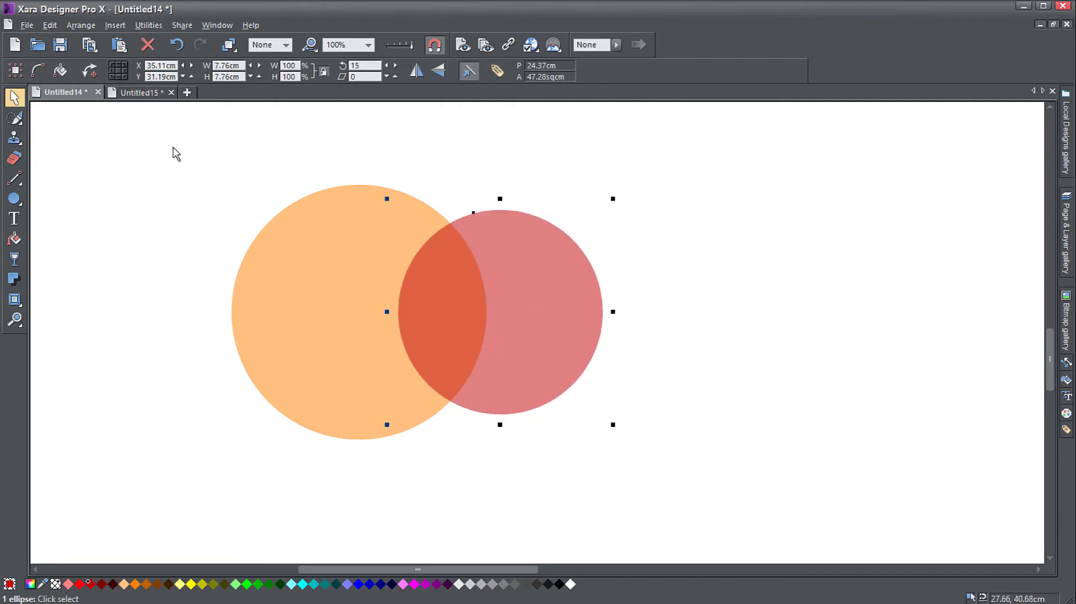
pyautogui.moveTo(174, 155); pyautogui.dragTo(684, 487)
pyautogui.rightClick(531, 319)
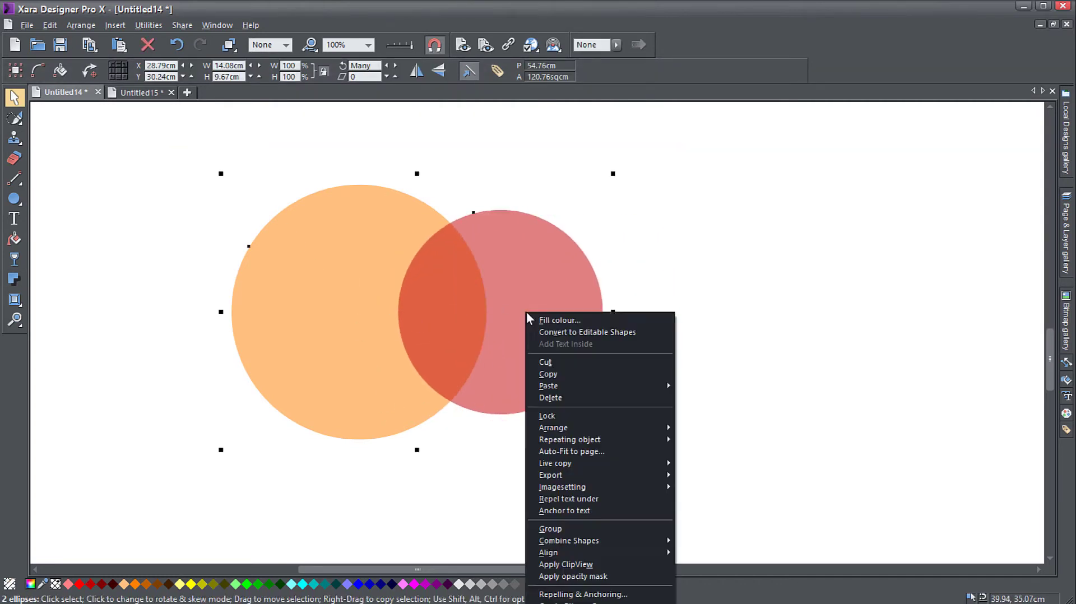
pyautogui.moveTo(570, 541)
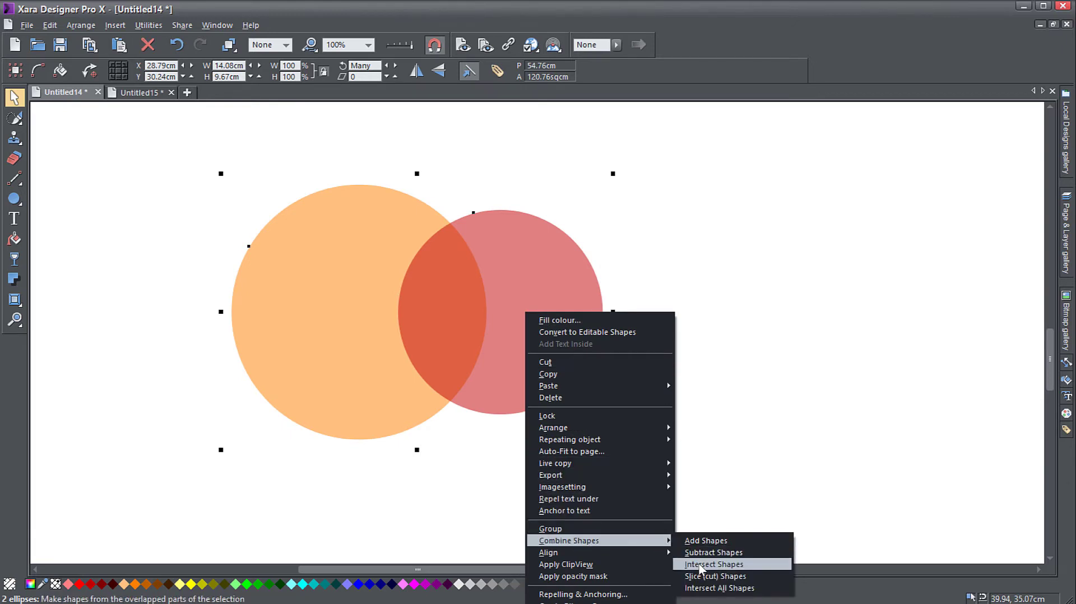
pyautogui.click(699, 565)
pyautogui.click(732, 398)
pyautogui.moveTo(469, 334)
pyautogui.mouseDown()
pyautogui.moveTo(526, 319)
pyautogui.moveTo(504, 355)
pyautogui.moveTo(448, 331)
pyautogui.moveTo(507, 329)
pyautogui.moveTo(454, 320)
pyautogui.moveTo(469, 313)
pyautogui.moveTo(461, 306)
pyautogui.mouseUp()
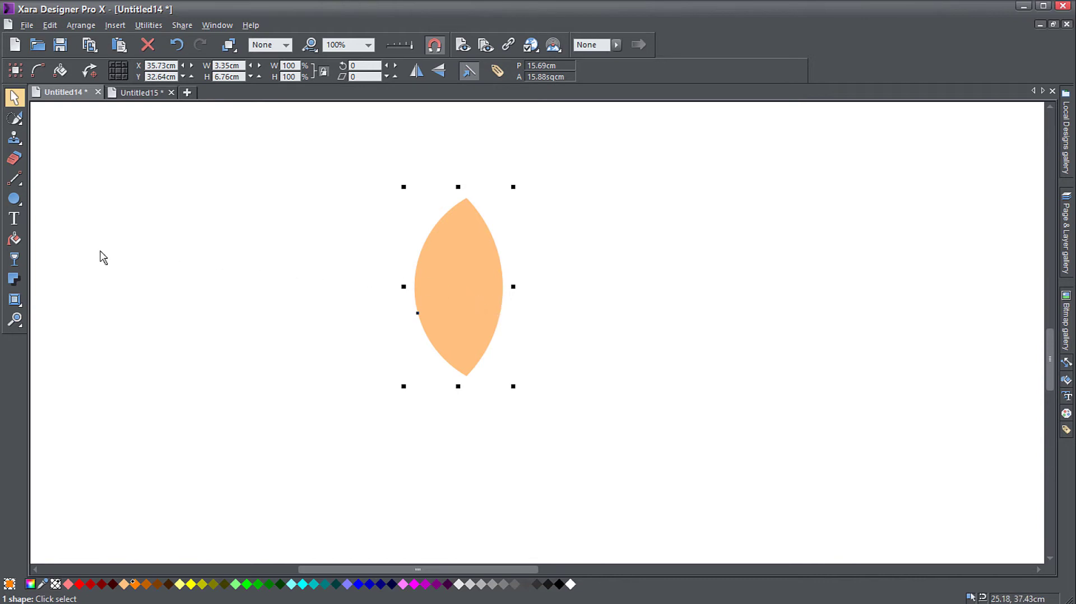
# Set the lens transparency to None, move it up-left, and pan to the next pair
pyautogui.click(15, 260)
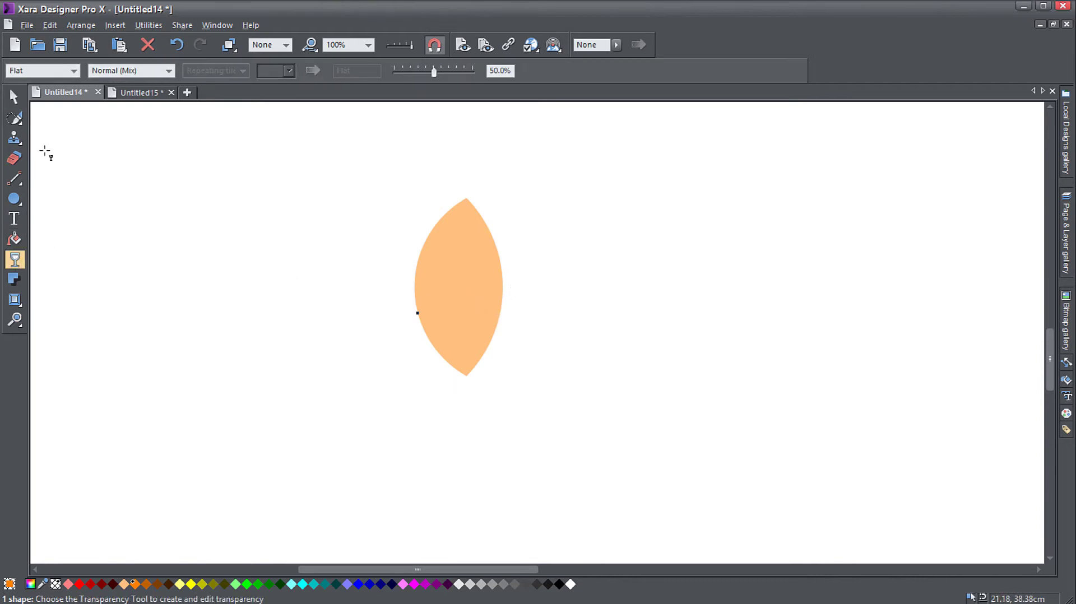
pyautogui.click(74, 70)
pyautogui.click(42, 84)
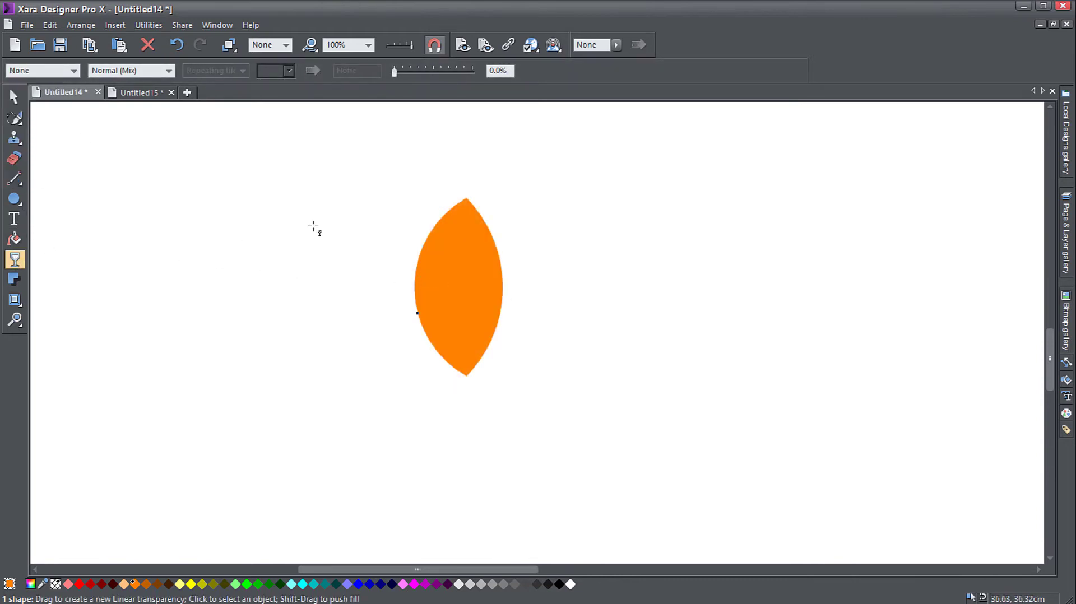
pyautogui.click(14, 96)
pyautogui.moveTo(452, 284); pyautogui.dragTo(349, 261)
pyautogui.scroll(-2, 458, 385)
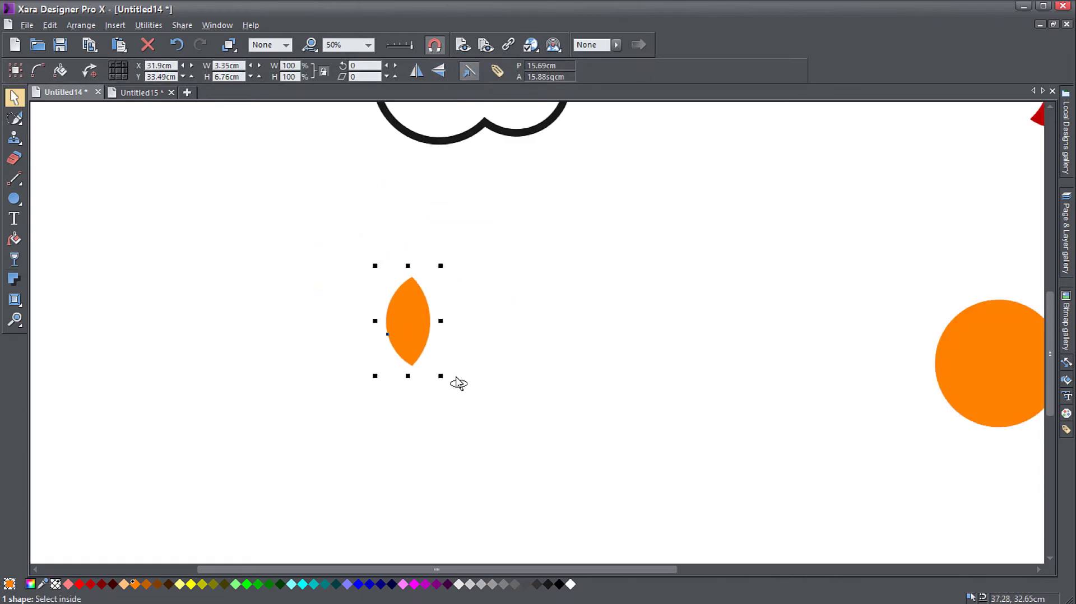
pyautogui.moveTo(624, 399); pyautogui.dragTo(233, 336)
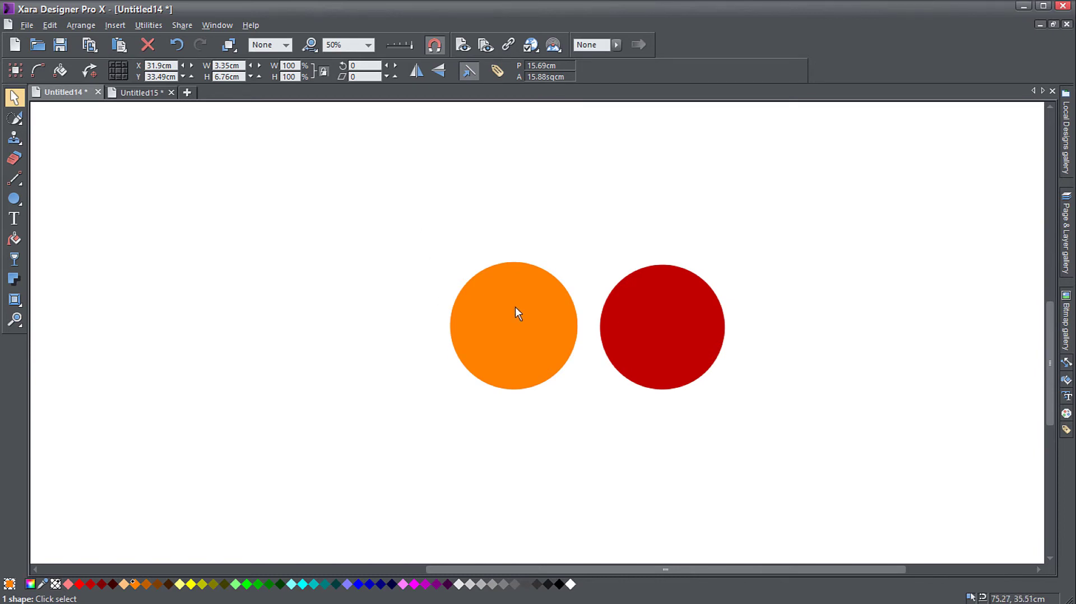
# Drag the red circle so it overlaps the orange circle
pyautogui.scroll(1, 655, 344)
pyautogui.scroll(1, 655, 344)
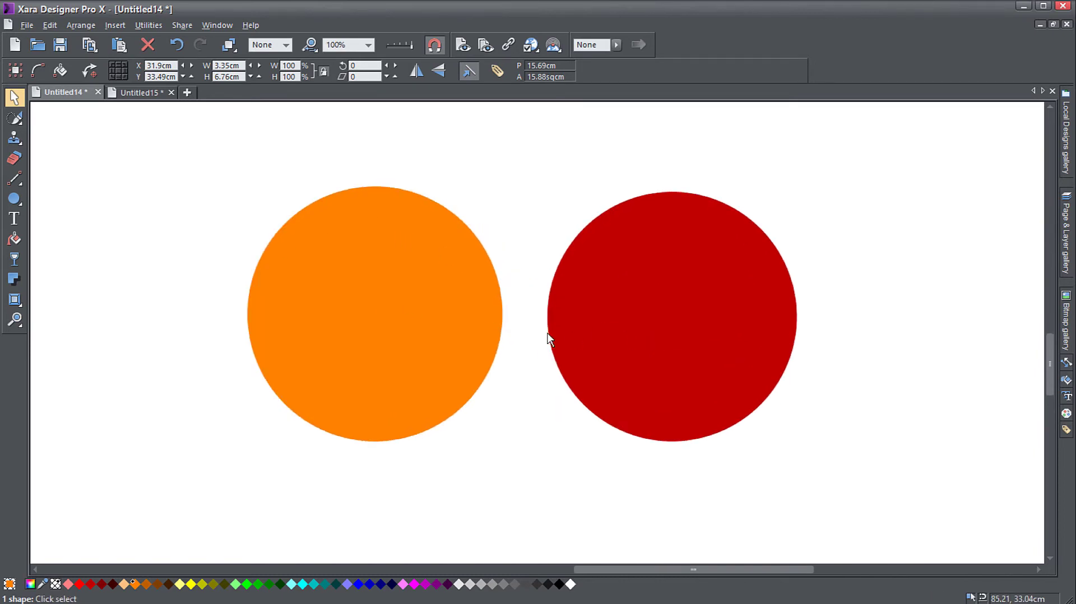
pyautogui.scroll(-1, 543, 339)
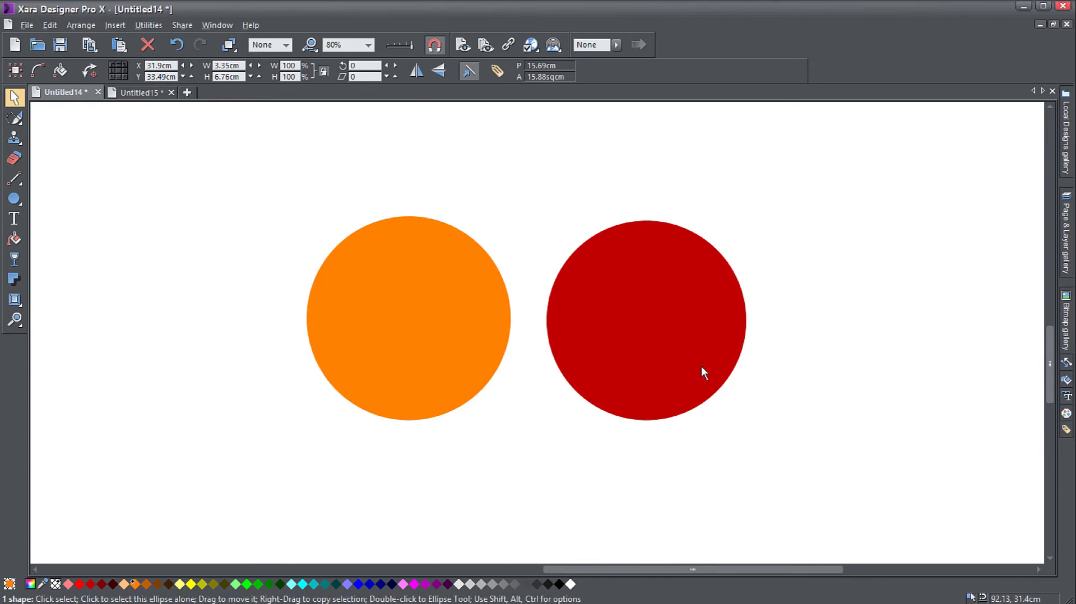
pyautogui.moveTo(704, 364); pyautogui.dragTo(775, 374)
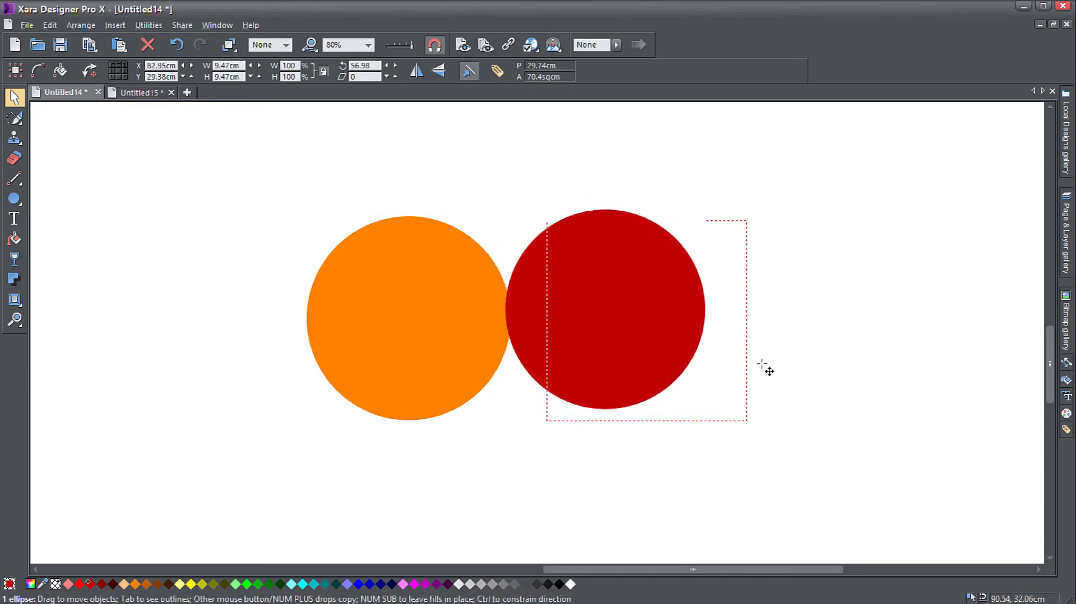
pyautogui.moveTo(774, 373); pyautogui.dragTo(593, 368)
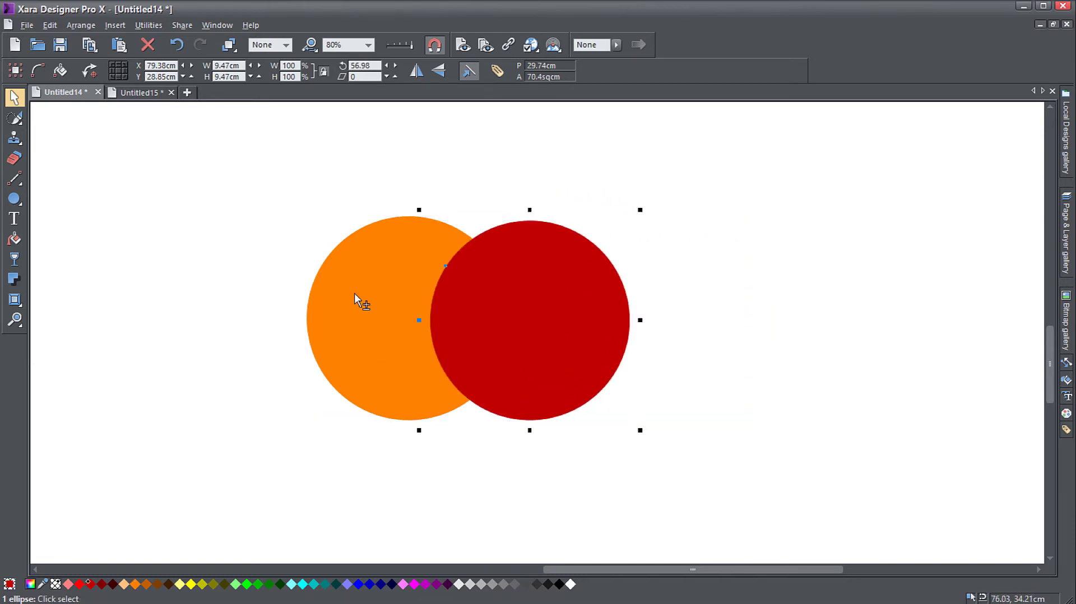
# Trial a Slice (cut) Shapes on both circles, pull the piece out, then undo
pyautogui.keyDown('shift'); pyautogui.click(356, 301); pyautogui.keyUp('shift')
pyautogui.rightClick(378, 288)
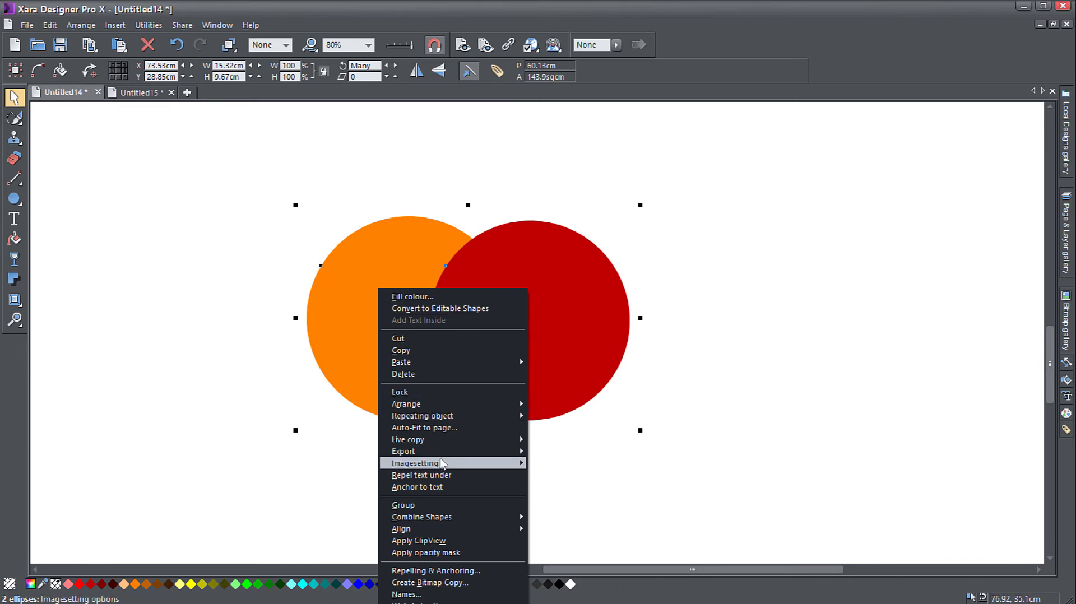
pyautogui.moveTo(421, 517)
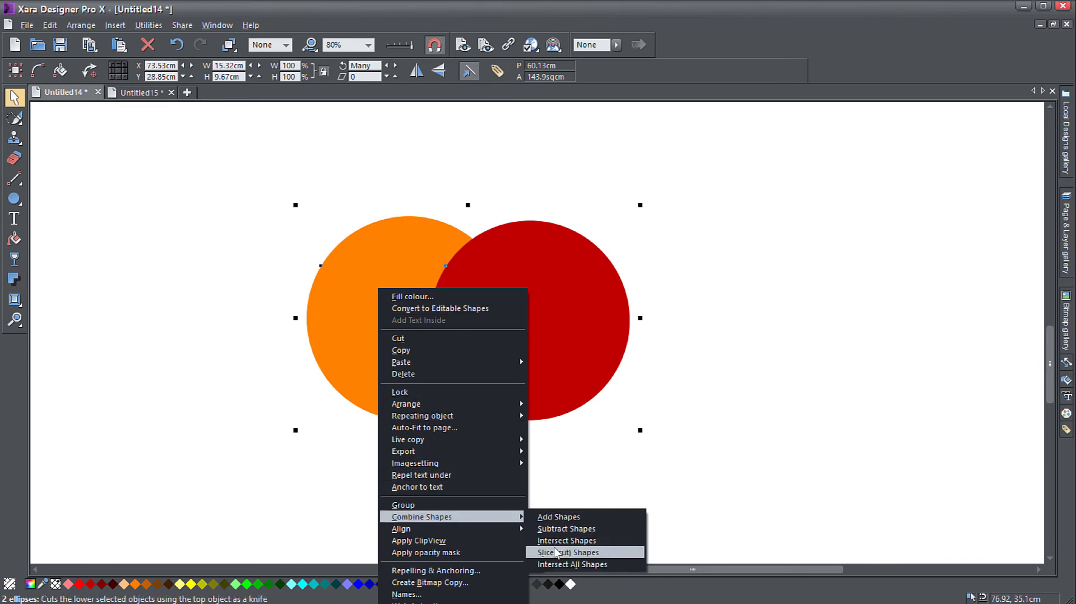
pyautogui.click(554, 552)
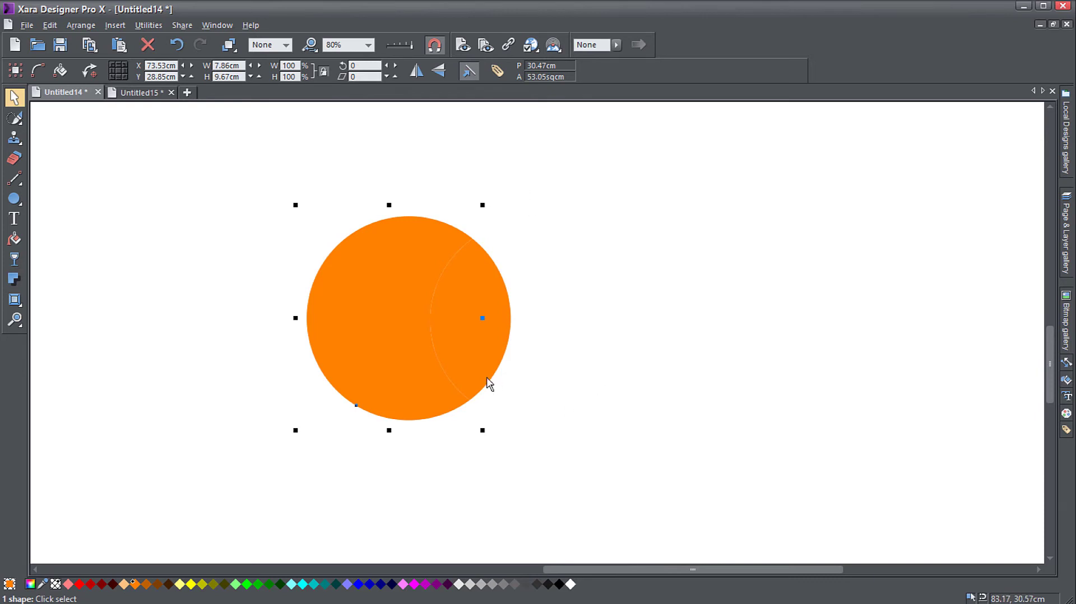
pyautogui.moveTo(471, 370); pyautogui.dragTo(493, 373)
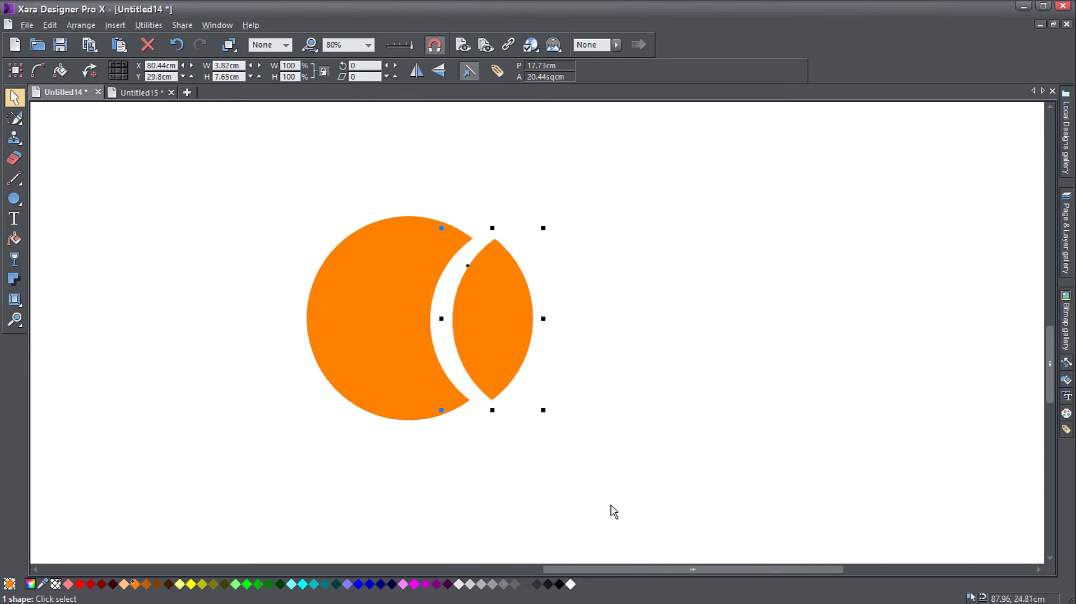
pyautogui.click(183, 49)
# Separate the red circle from the orange circle
pyautogui.click(297, 278)
pyautogui.moveTo(503, 347); pyautogui.dragTo(602, 353)
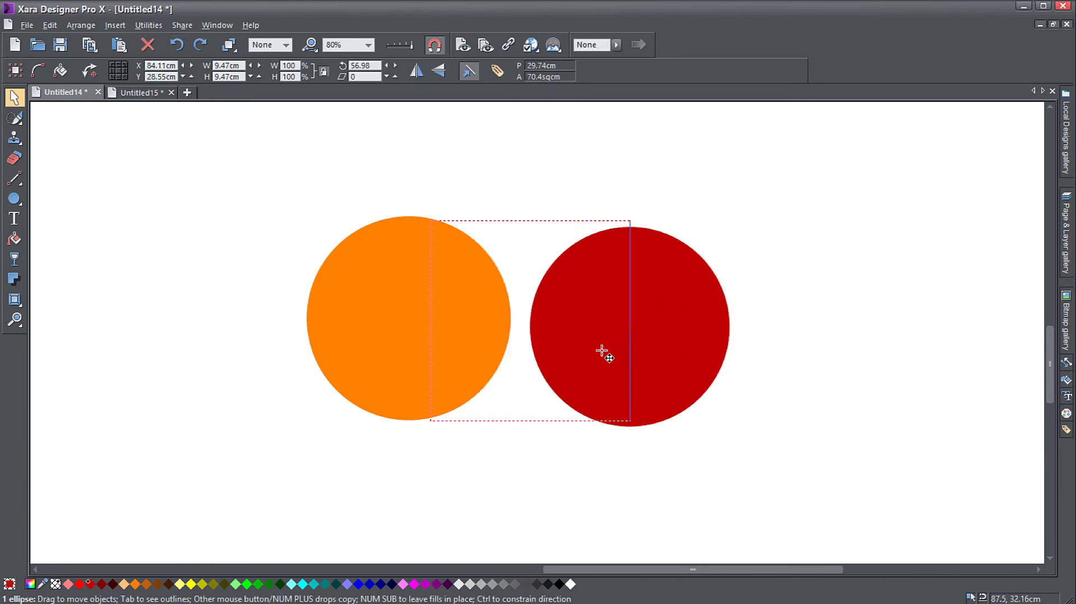
pyautogui.moveTo(417, 336); pyautogui.dragTo(423, 343)
pyautogui.click(223, 334)
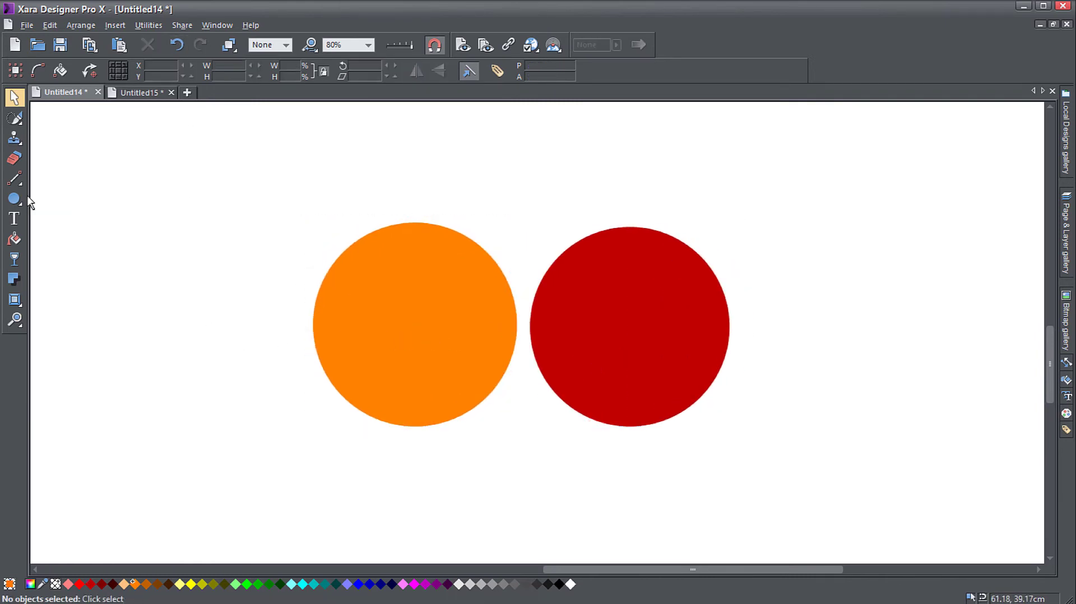
# Draw a straight horizontal line across both circles
pyautogui.click(64, 179)
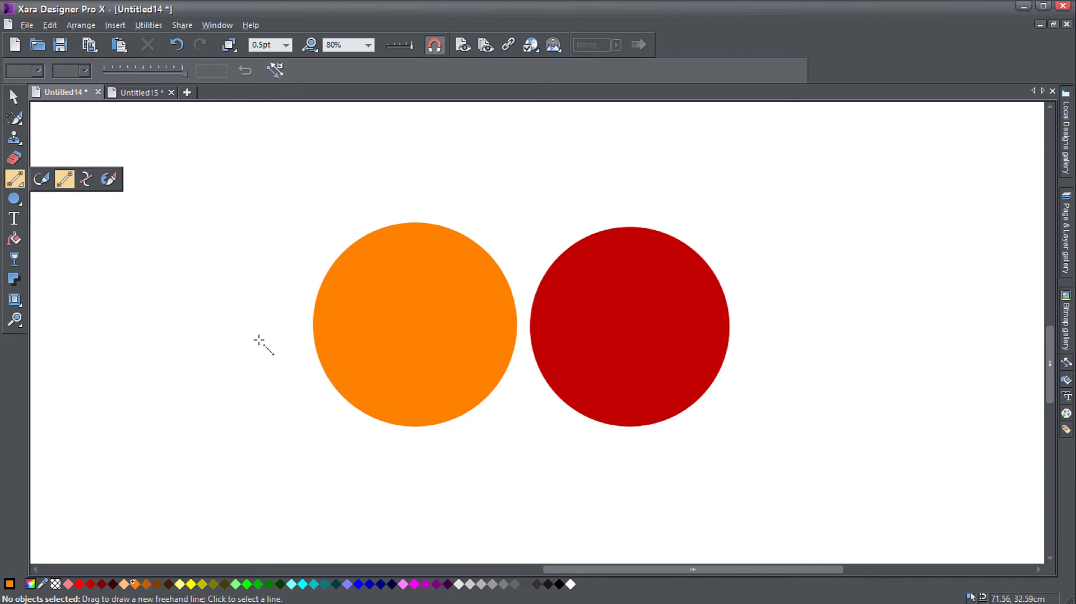
pyautogui.moveTo(257, 339); pyautogui.dragTo(471, 336)
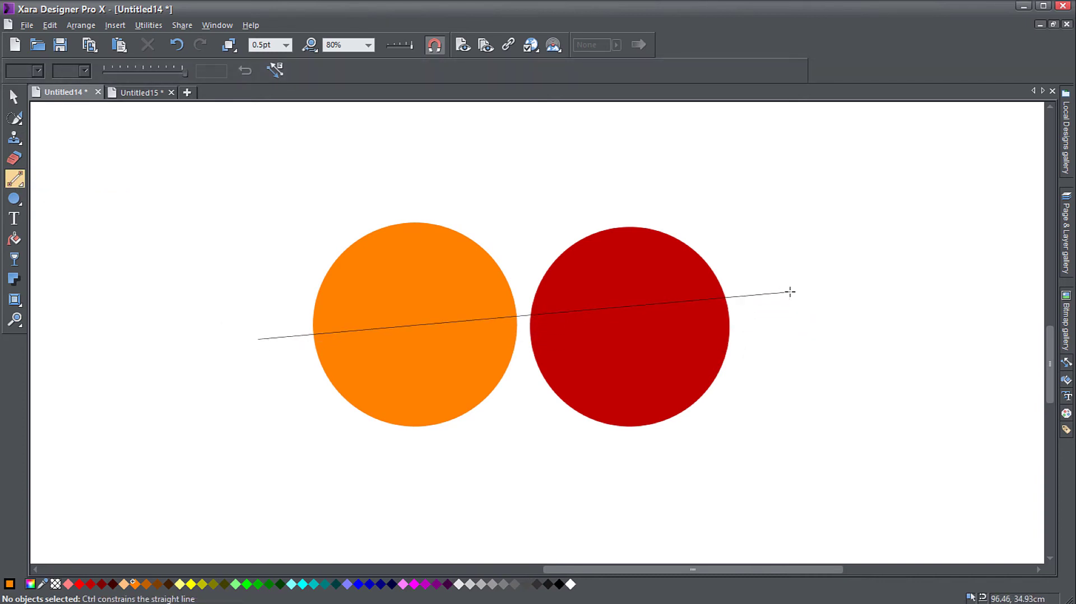
pyautogui.moveTo(587, 321); pyautogui.dragTo(790, 300)
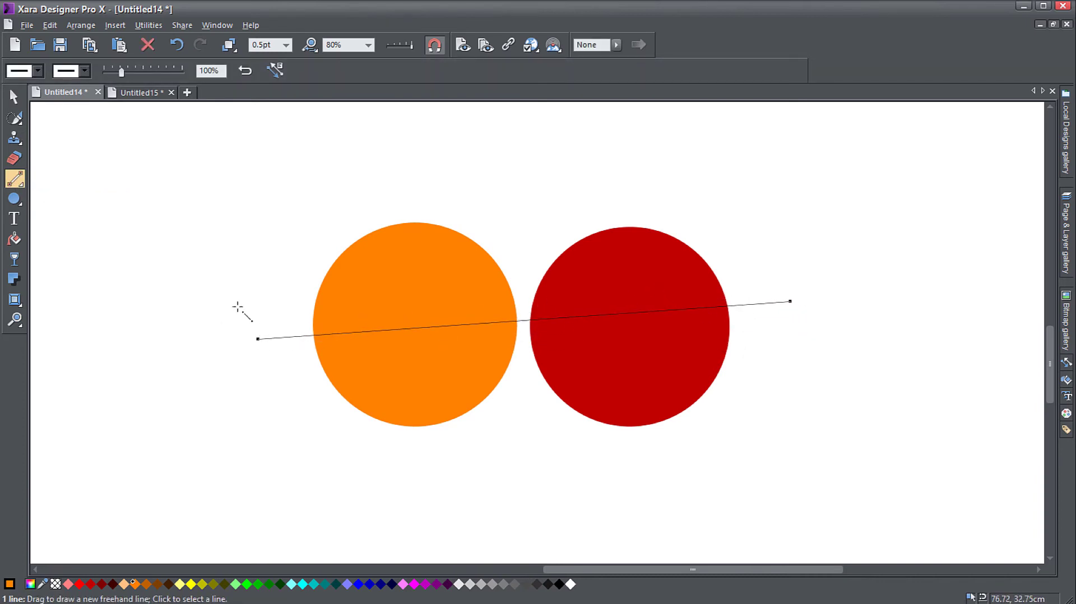
pyautogui.click(14, 96)
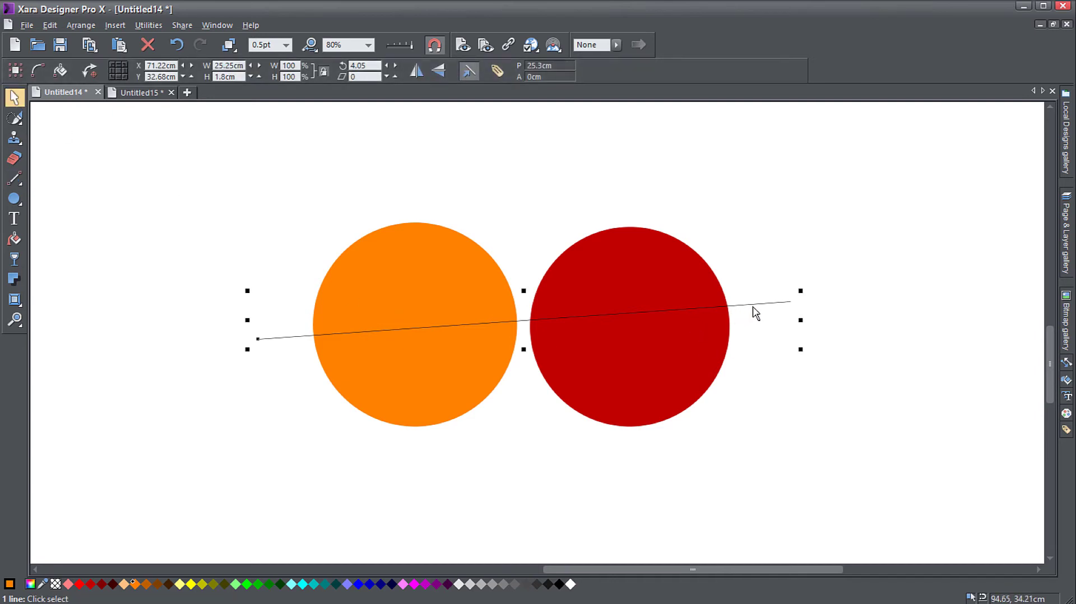
pyautogui.moveTo(765, 306)
pyautogui.mouseDown()
pyautogui.moveTo(749, 306)
pyautogui.moveTo(800, 325)
pyautogui.mouseUp()
# Select the line and both circles and apply Slice (cut) Shapes
pyautogui.moveTo(147, 163); pyautogui.dragTo(852, 494)
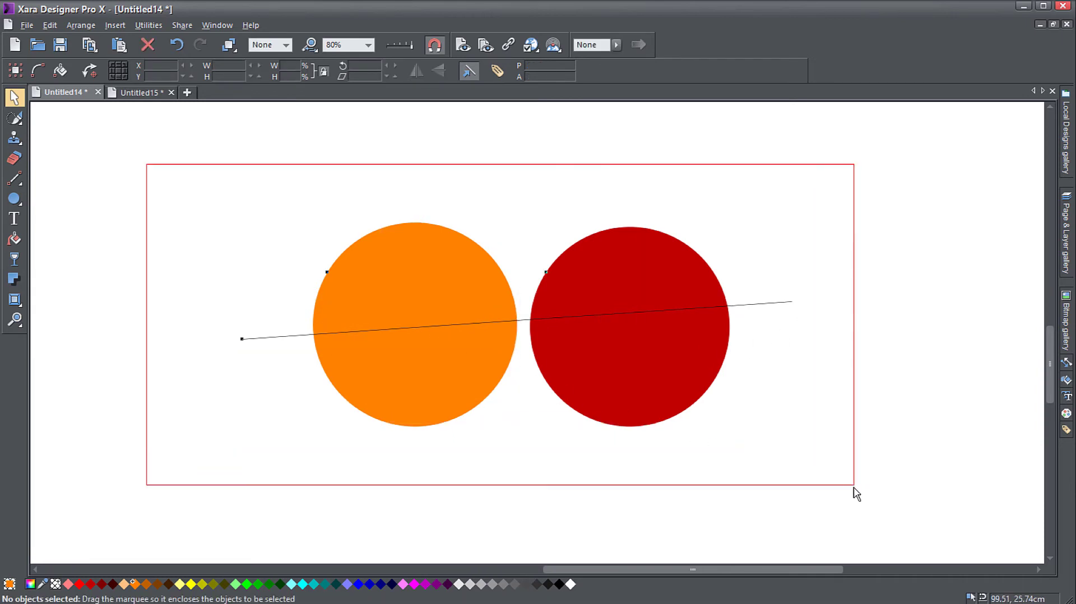
pyautogui.rightClick(637, 344)
pyautogui.moveTo(679, 530)
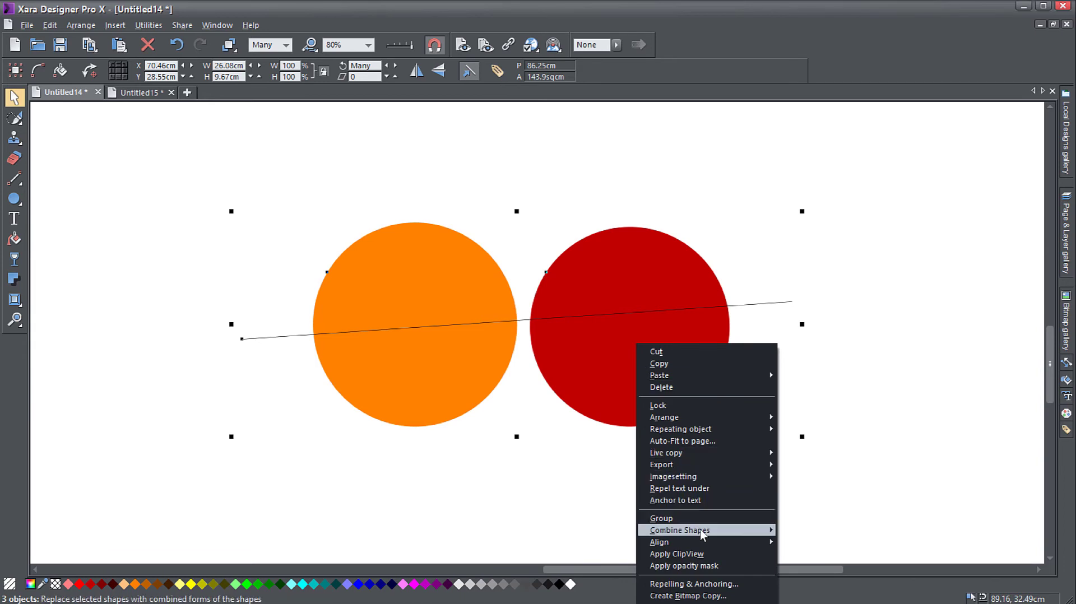
pyautogui.click(818, 564)
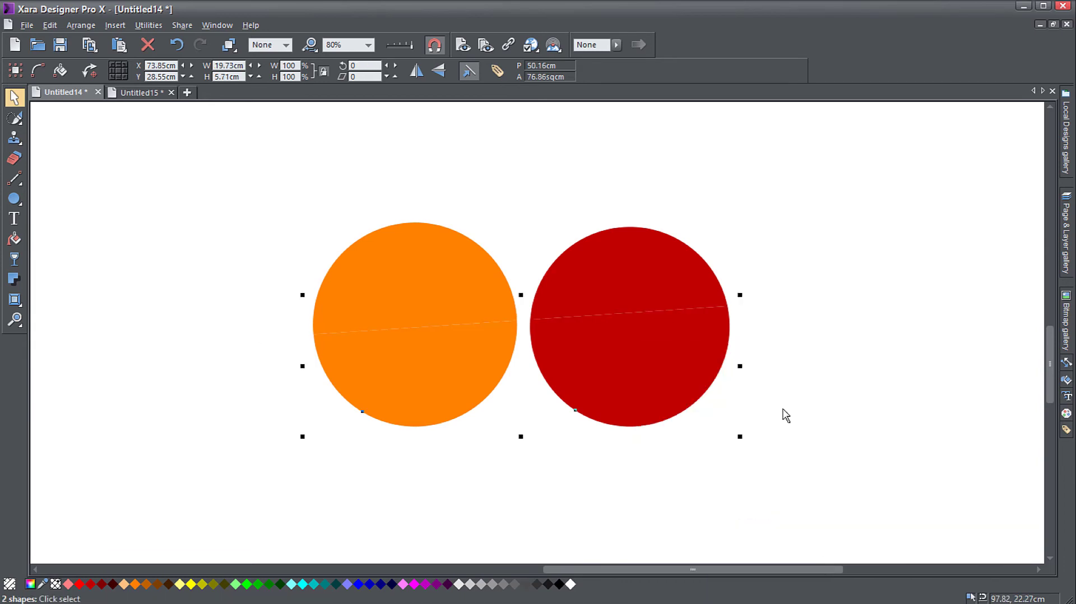
# Pull the top and bottom halves of each circle apart
pyautogui.moveTo(470, 290); pyautogui.dragTo(430, 251)
pyautogui.moveTo(623, 276); pyautogui.dragTo(669, 224)
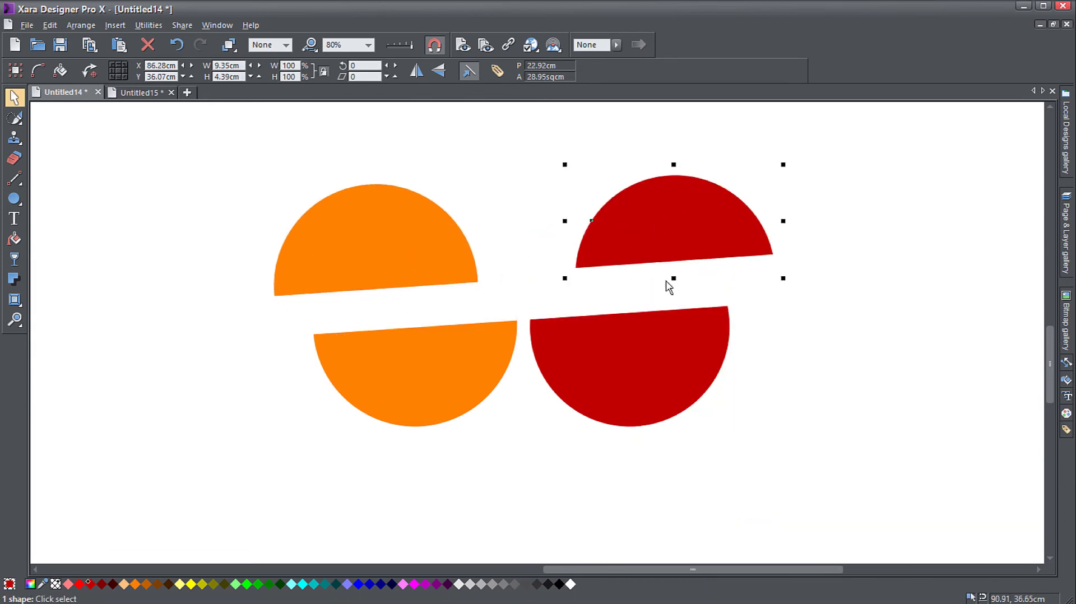
pyautogui.moveTo(469, 354); pyautogui.dragTo(425, 375)
pyautogui.moveTo(608, 381); pyautogui.dragTo(646, 377)
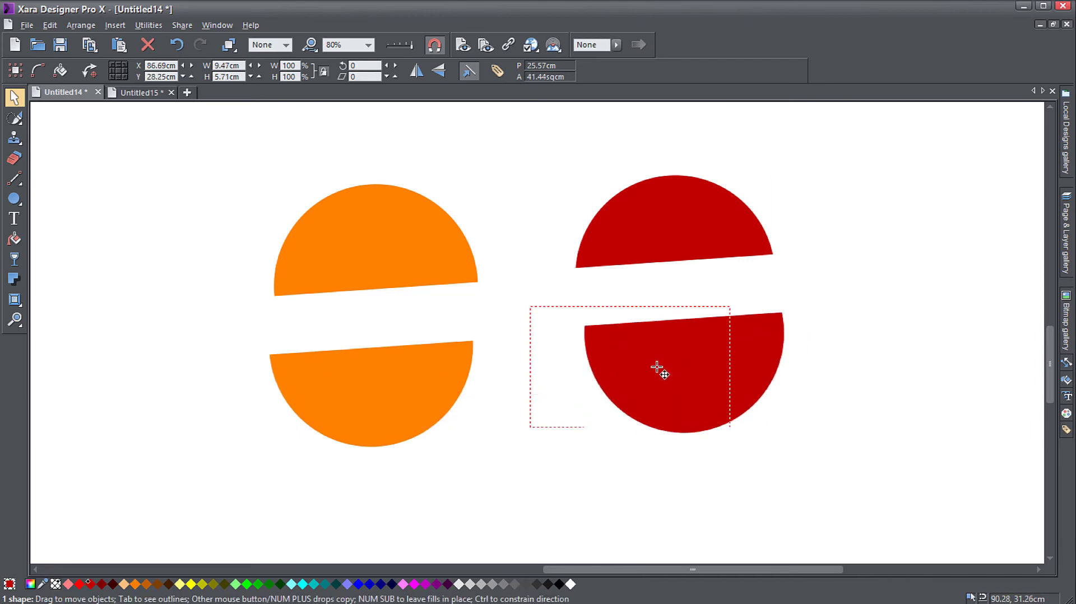
pyautogui.moveTo(385, 388); pyautogui.dragTo(415, 364)
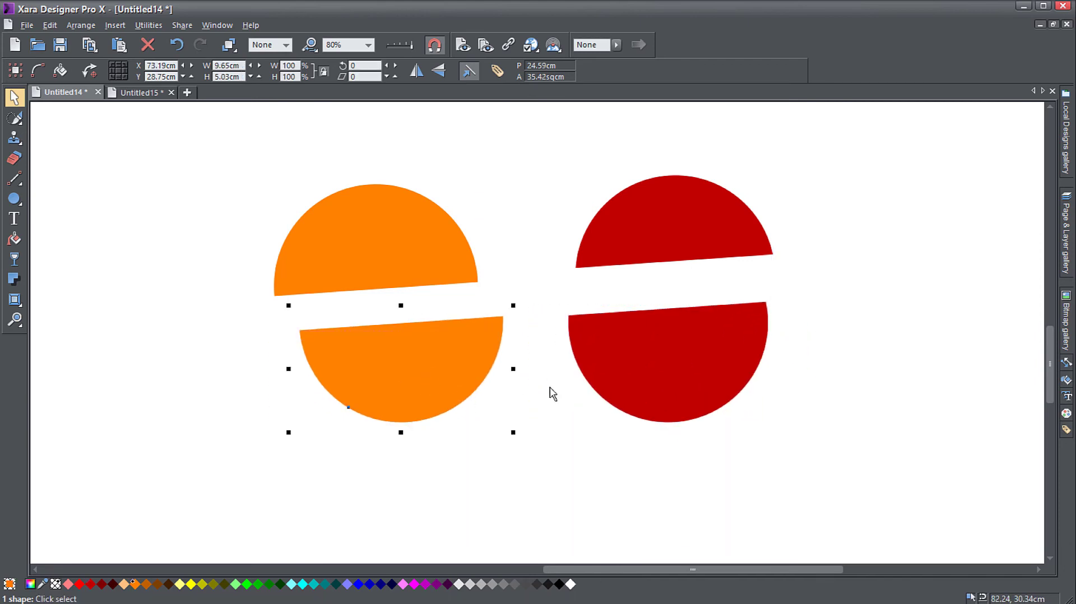
pyautogui.click(175, 46)
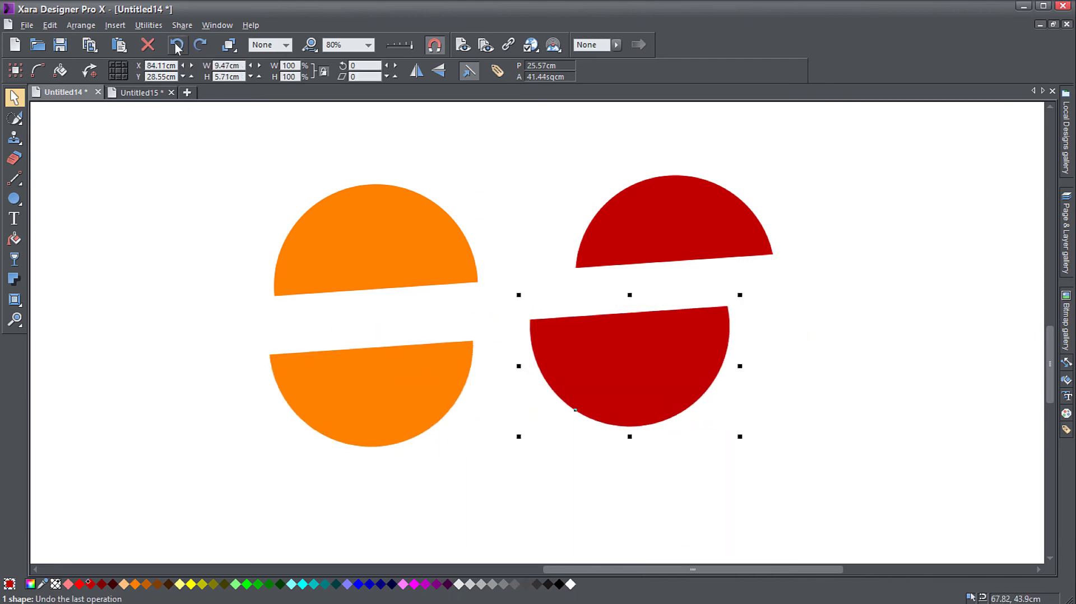
pyautogui.click(175, 46)
pyautogui.click(176, 46)
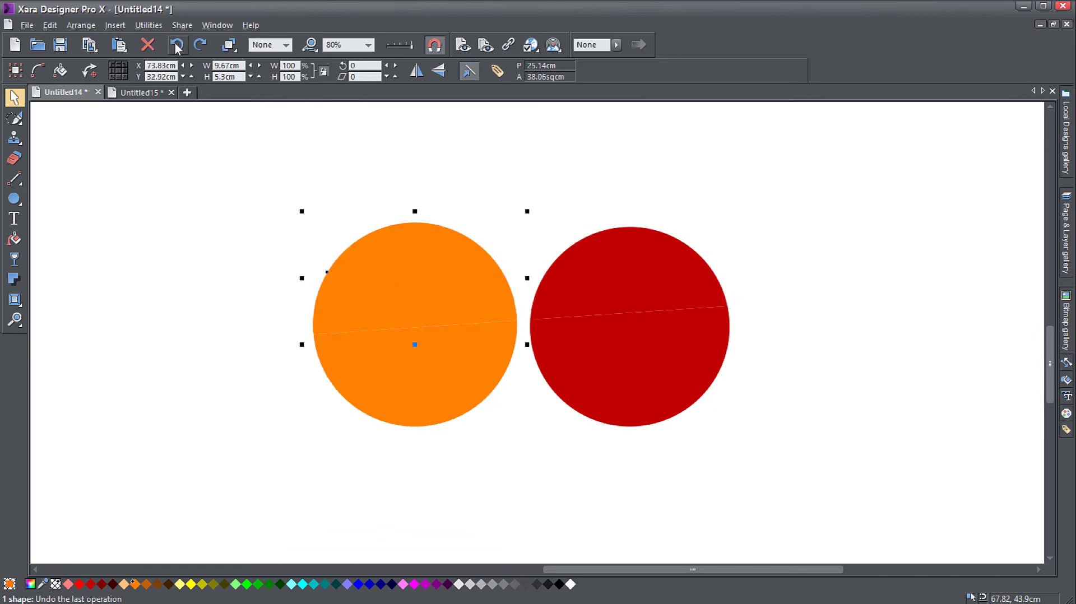
pyautogui.hotkey('ctrl', 'y')
pyautogui.hotkey('ctrl', 'y')
pyautogui.hotkey('ctrl', 'y')
pyautogui.hotkey('ctrl', 'y')
pyautogui.hotkey('ctrl', 'y')
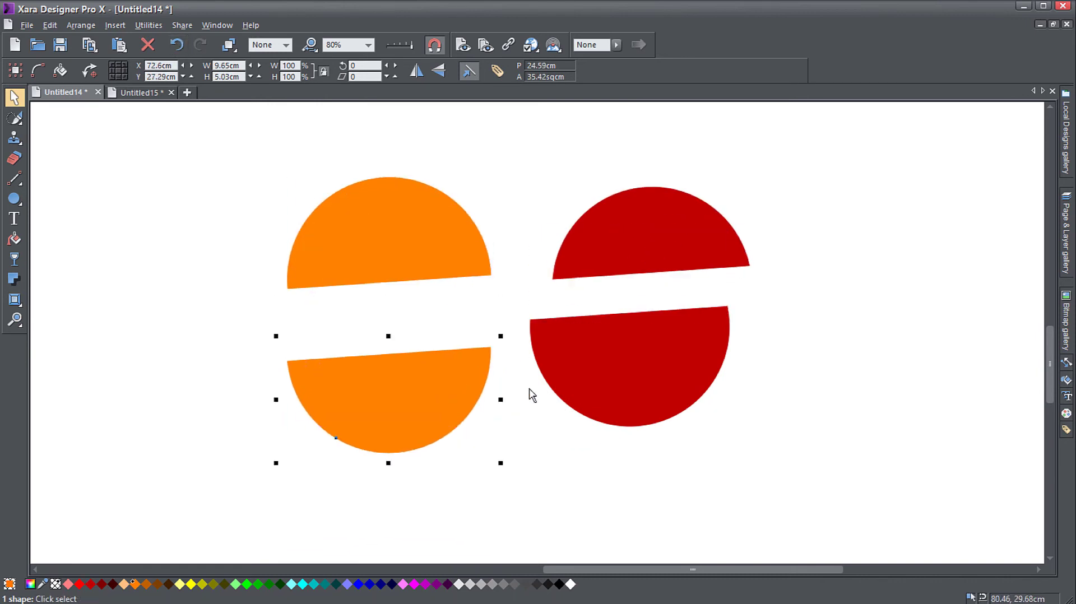
pyautogui.hotkey('ctrl', 'y')
# Zoom out and draw a small red circle and a larger circle beside it
pyautogui.scroll(-2, 533, 448)
pyautogui.keyDown('ctrl'); pyautogui.scroll(-2, 539, 418); pyautogui.keyUp('ctrl')
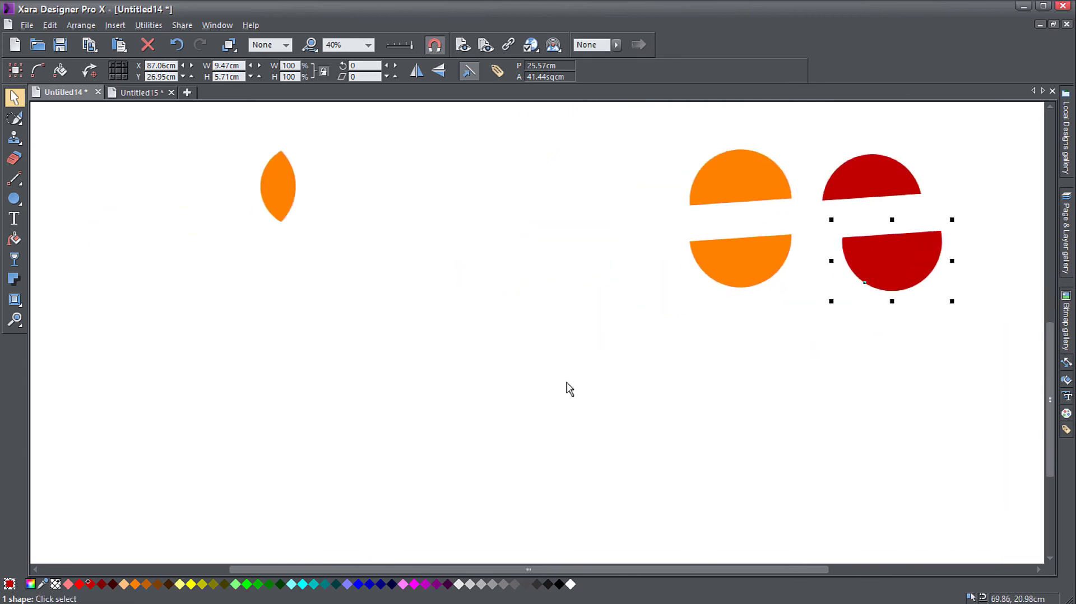
pyautogui.click(15, 199)
pyautogui.moveTo(287, 372); pyautogui.dragTo(331, 415)
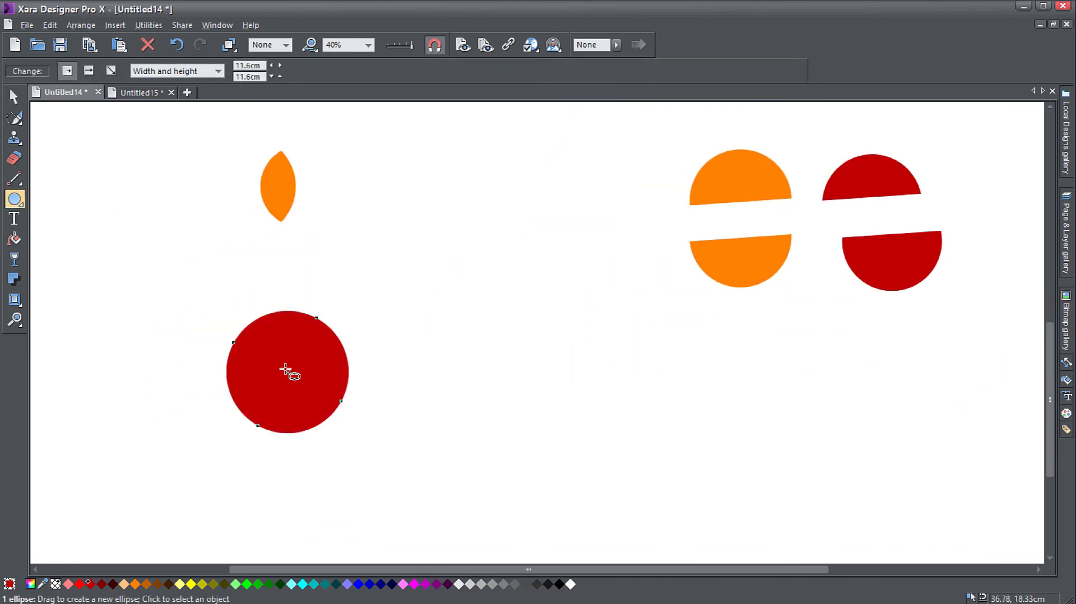
pyautogui.moveTo(447, 355)
pyautogui.mouseDown()
pyautogui.moveTo(526, 404)
pyautogui.moveTo(422, 367)
pyautogui.mouseUp()
pyautogui.press('F2')
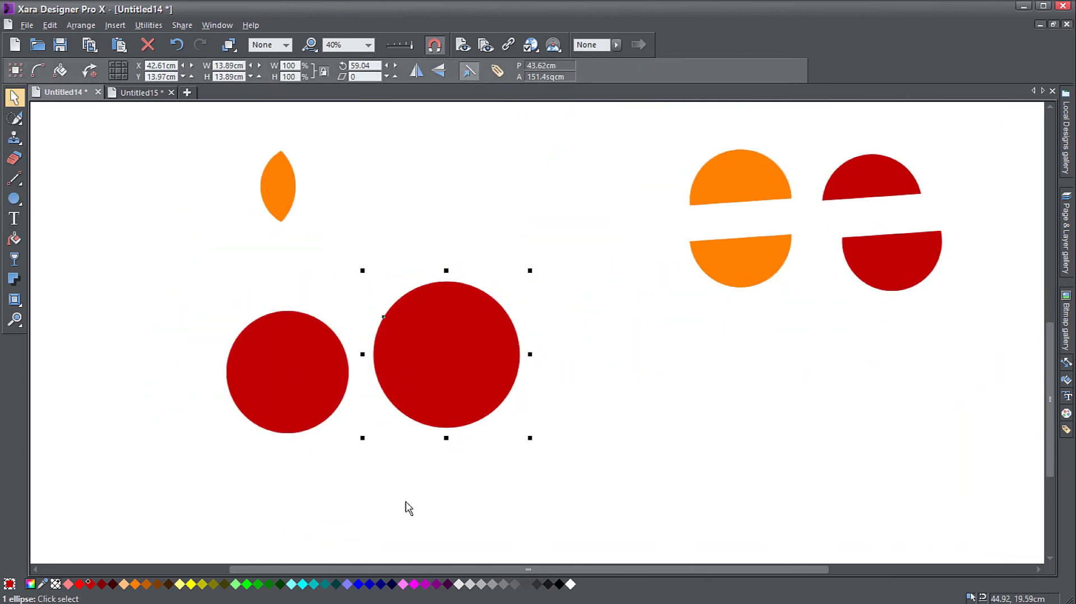
# Colour the large circle orange and place red circles overlapping its left and right sides
pyautogui.click(135, 584)
pyautogui.moveTo(463, 361); pyautogui.dragTo(458, 379)
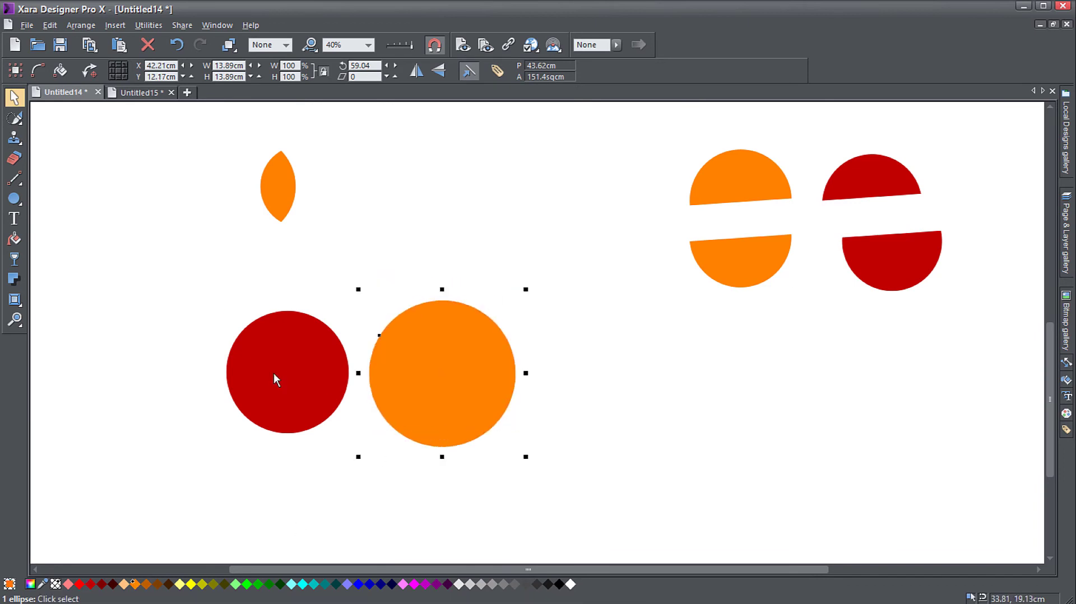
pyautogui.moveTo(274, 372)
pyautogui.mouseDown()
pyautogui.moveTo(620, 402)
pyautogui.moveTo(551, 411)
pyautogui.mouseUp()
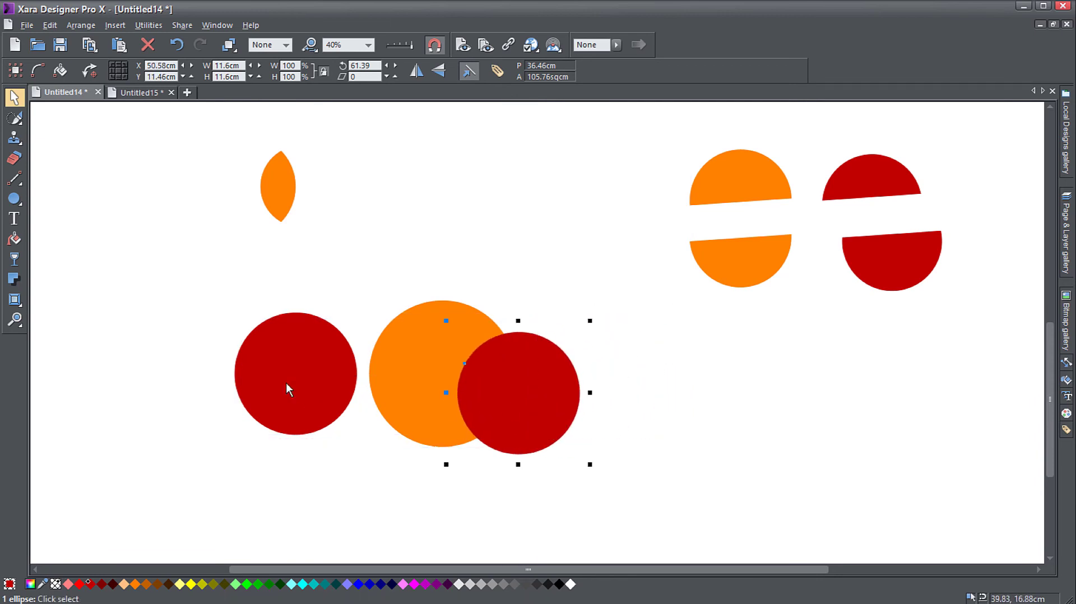
pyautogui.moveTo(279, 381)
pyautogui.mouseDown()
pyautogui.moveTo(352, 344)
pyautogui.moveTo(357, 358)
pyautogui.mouseUp()
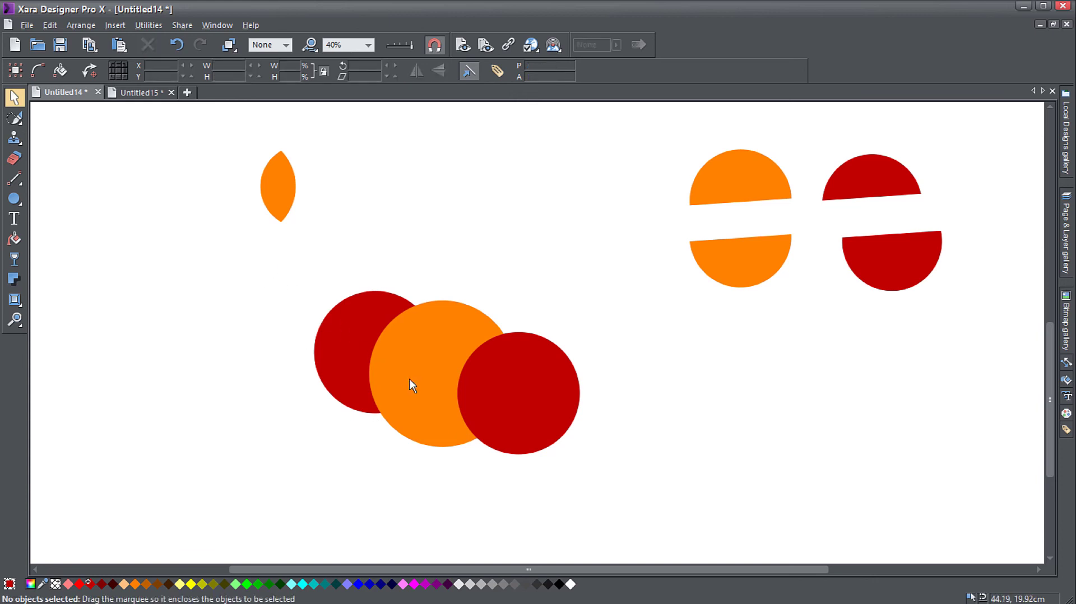
# Select all three circles and apply Combine Shapes > Intersect All Shapes
pyautogui.moveTo(266, 266); pyautogui.dragTo(621, 507)
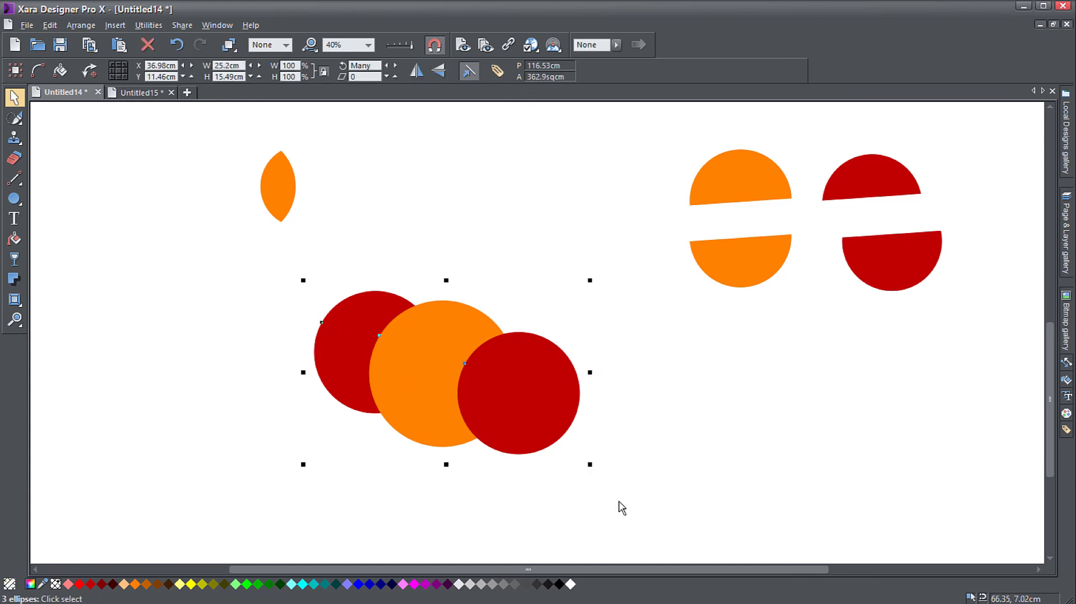
pyautogui.rightClick(496, 373)
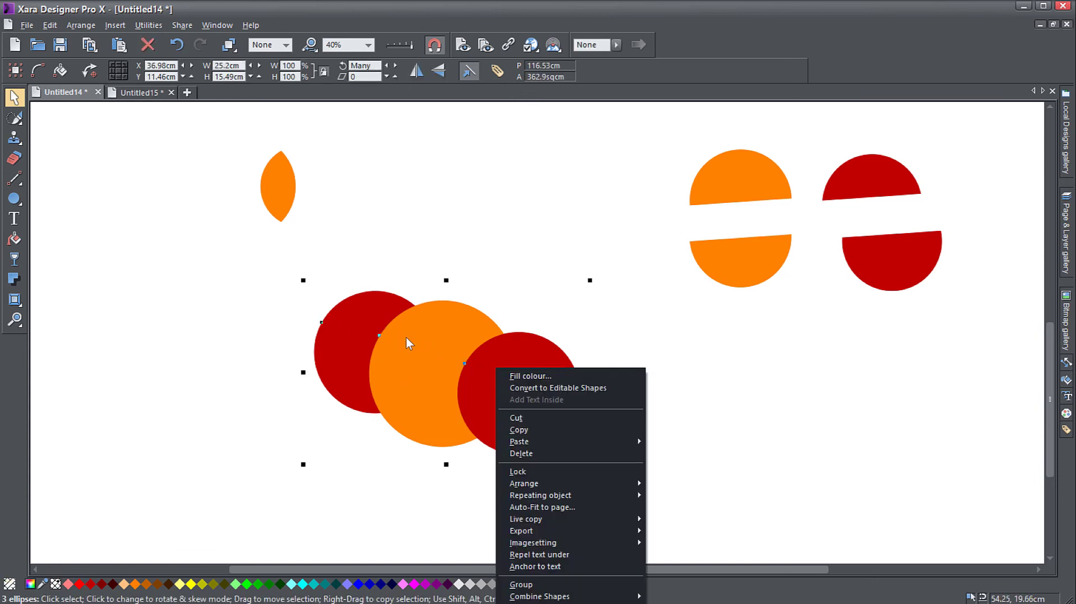
pyautogui.press('Escape')
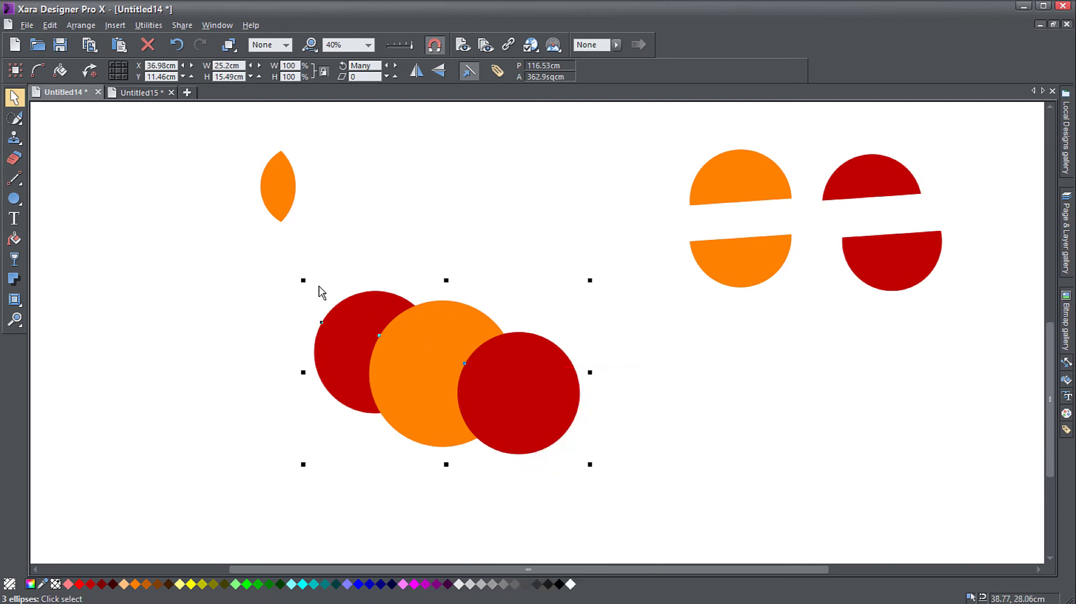
pyautogui.scroll(-3, 391, 308)
pyautogui.rightClick(357, 251)
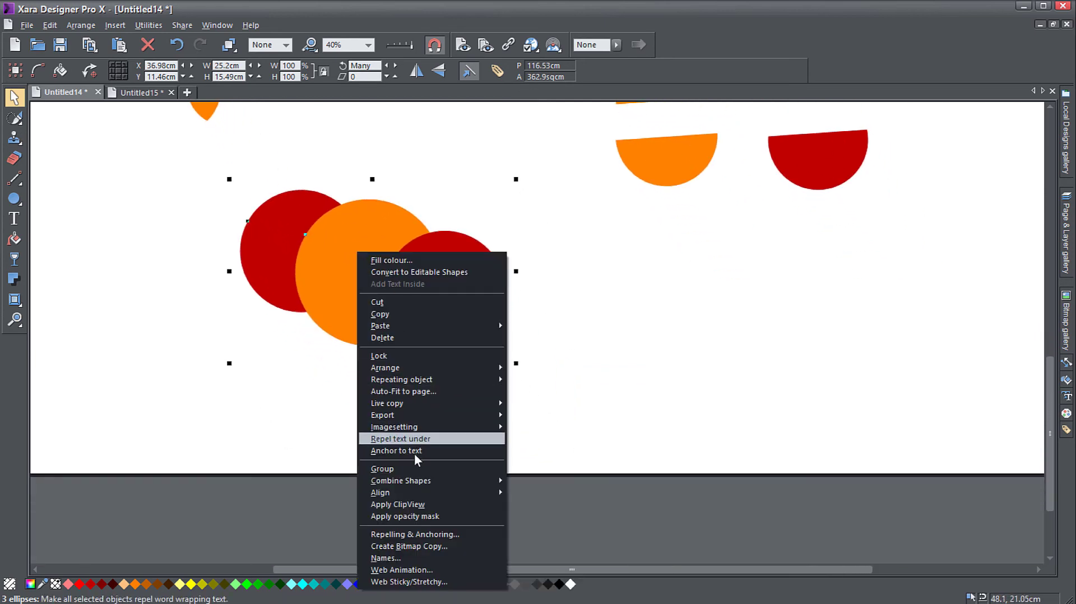
pyautogui.moveTo(401, 481)
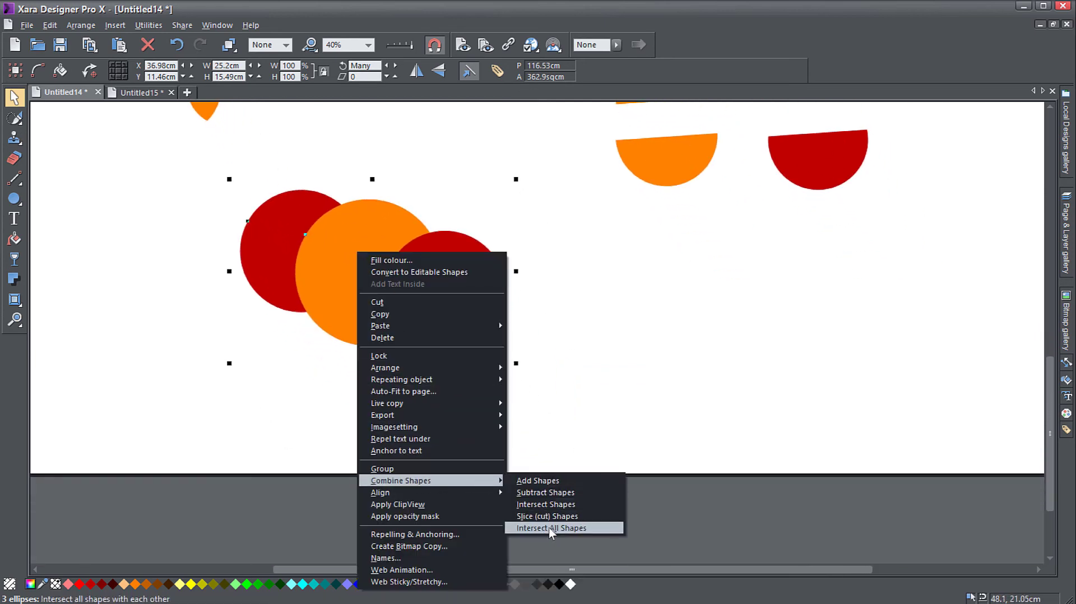
pyautogui.click(552, 528)
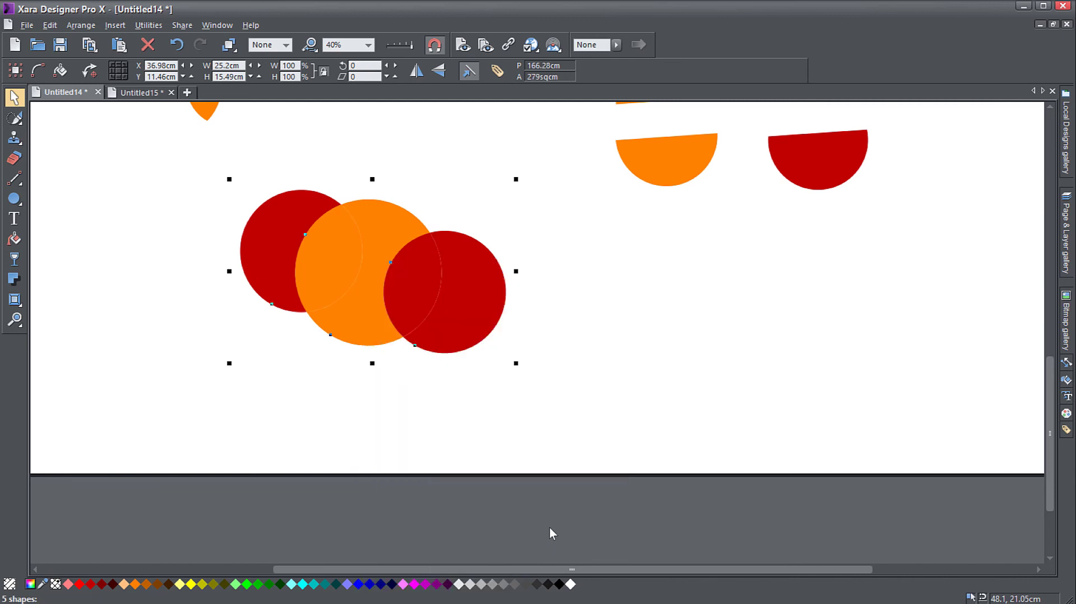
pyautogui.scroll(1, 313, 226)
pyautogui.scroll(1, 322, 257)
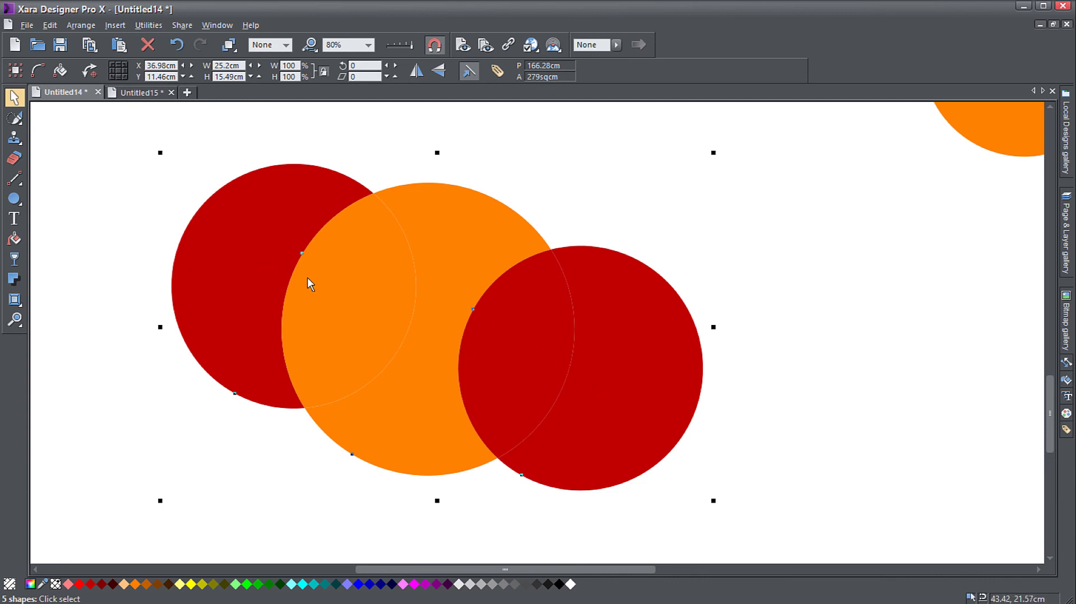
# Drag the red crescents, red lens and orange crescent apart so gaps separate each piece
pyautogui.moveTo(692, 397); pyautogui.dragTo(817, 382)
pyautogui.click(864, 364)
pyautogui.moveTo(305, 276); pyautogui.dragTo(204, 268)
pyautogui.moveTo(412, 299); pyautogui.dragTo(362, 300)
pyautogui.moveTo(566, 346); pyautogui.dragTo(606, 348)
pyautogui.moveTo(504, 346); pyautogui.dragTo(495, 357)
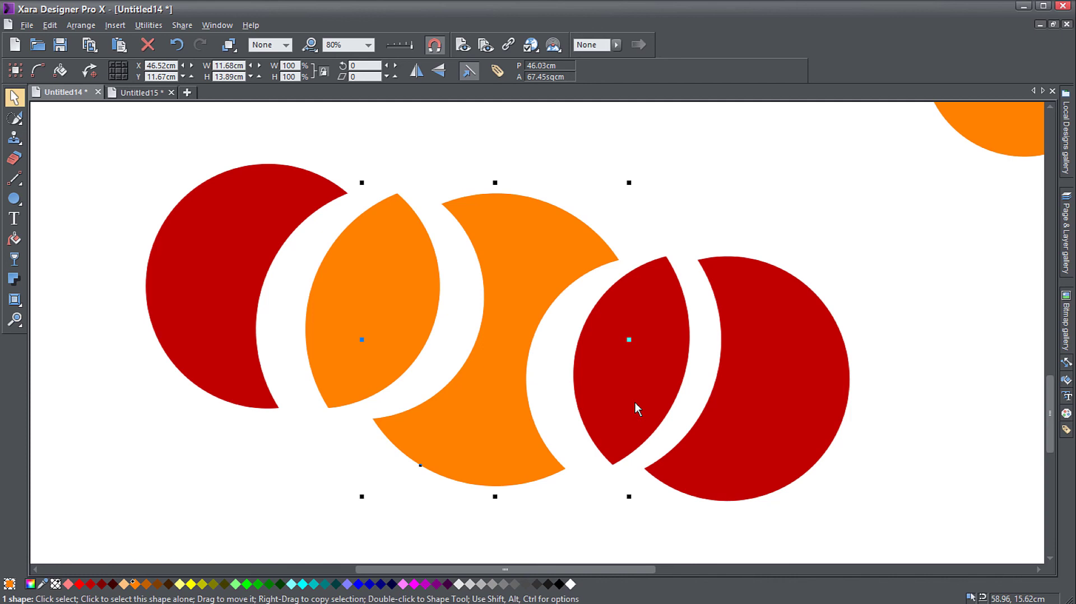
pyautogui.scroll(-2, 633, 400)
pyautogui.scroll(-2, 627, 397)
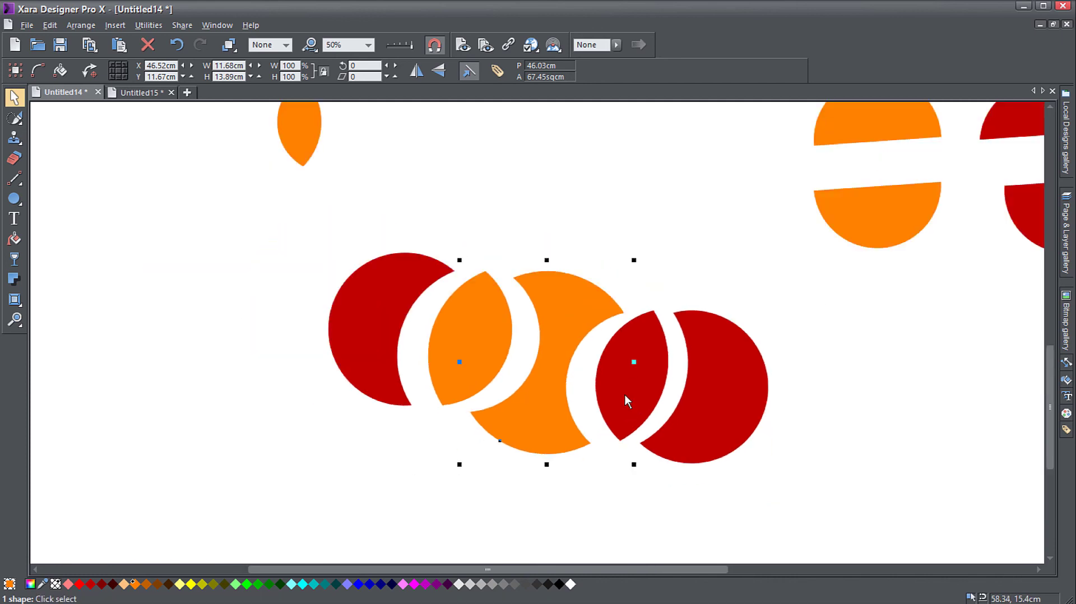
pyautogui.scroll(-1, 624, 393)
pyautogui.hscroll(3, 627, 396)
pyautogui.scroll(2, 566, 331)
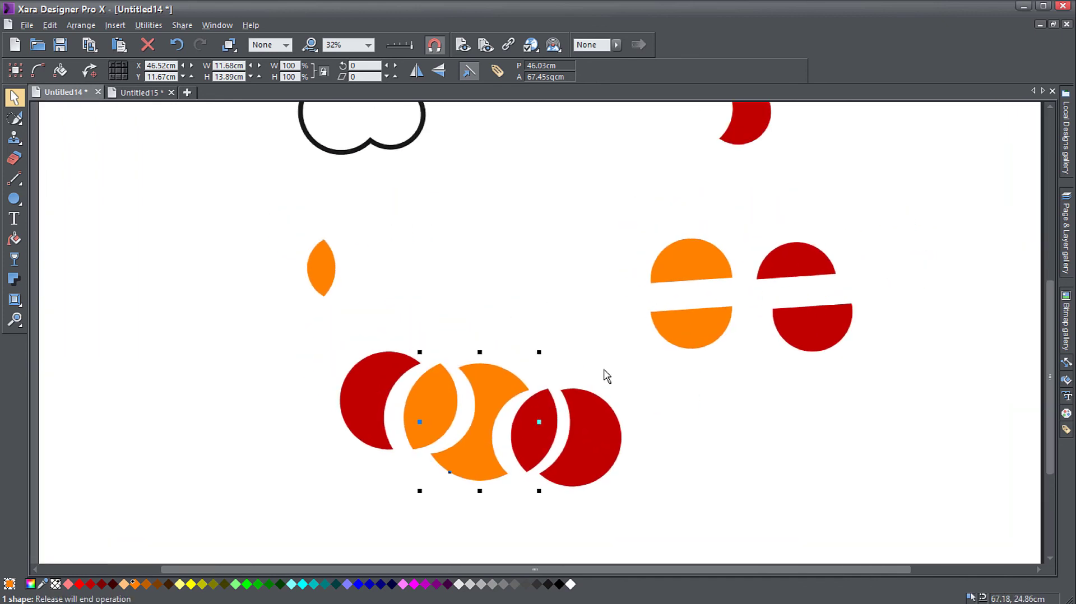